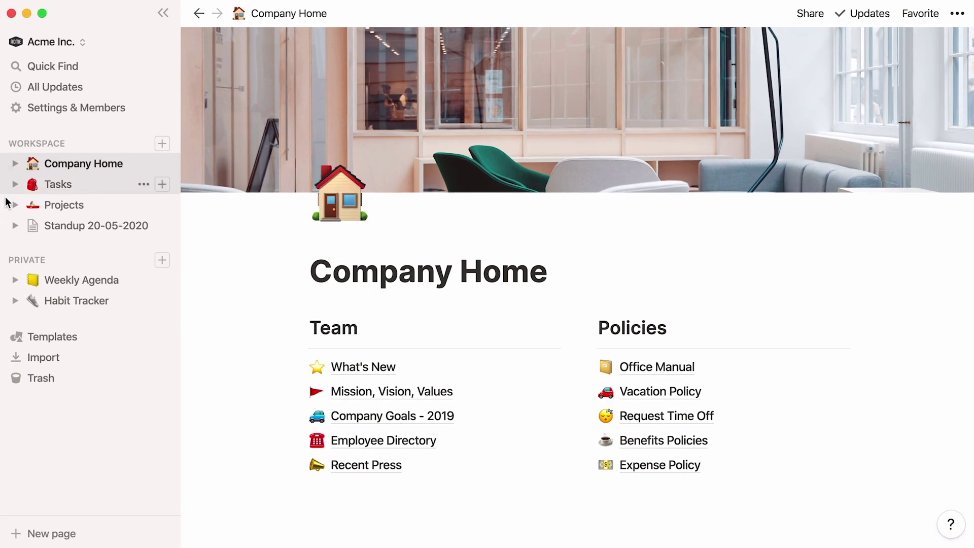
Step: Open the Standup 20-05-2020 page from the sidebar
left_click(5, 225)
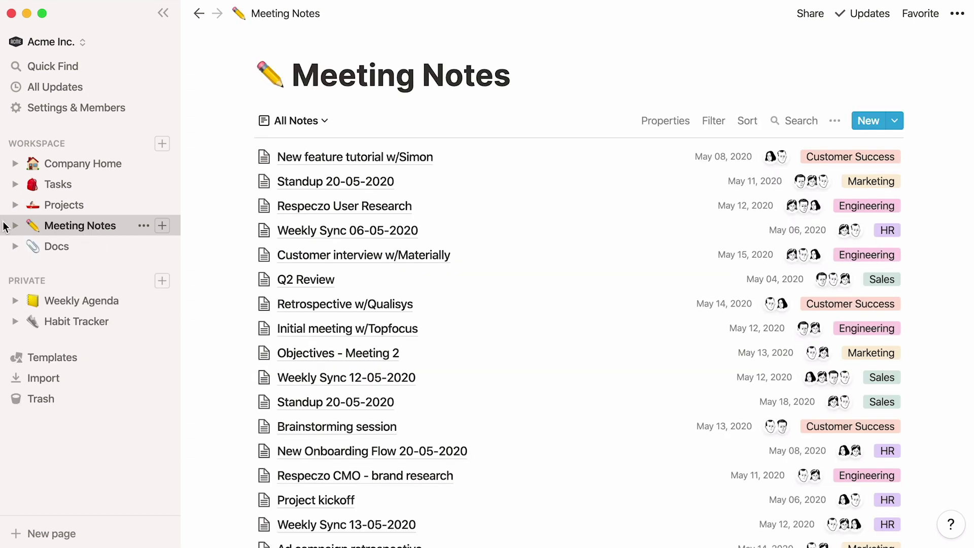
Step: Go back to the Docs database, review its visible properties and saved views, then restore the sidebar
left_click(169, 13)
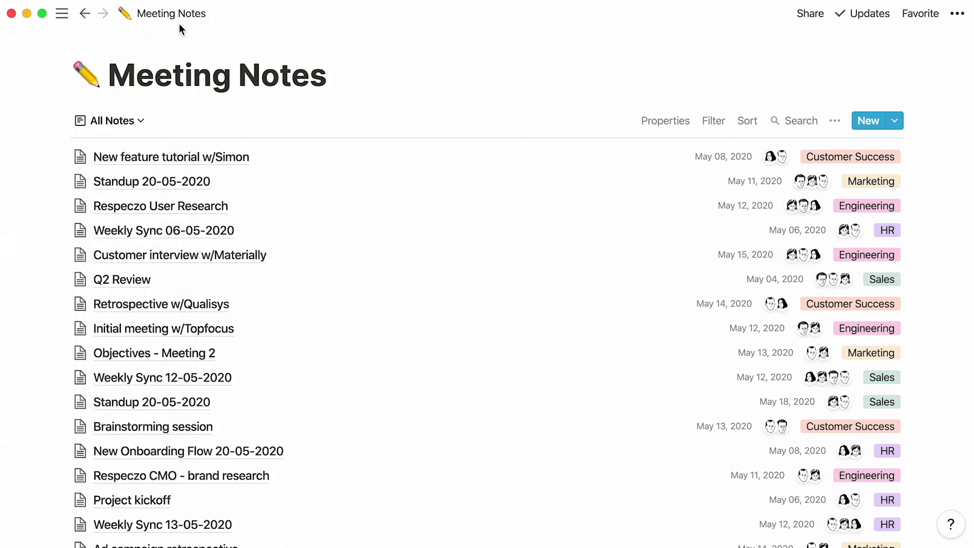
left_click(86, 16)
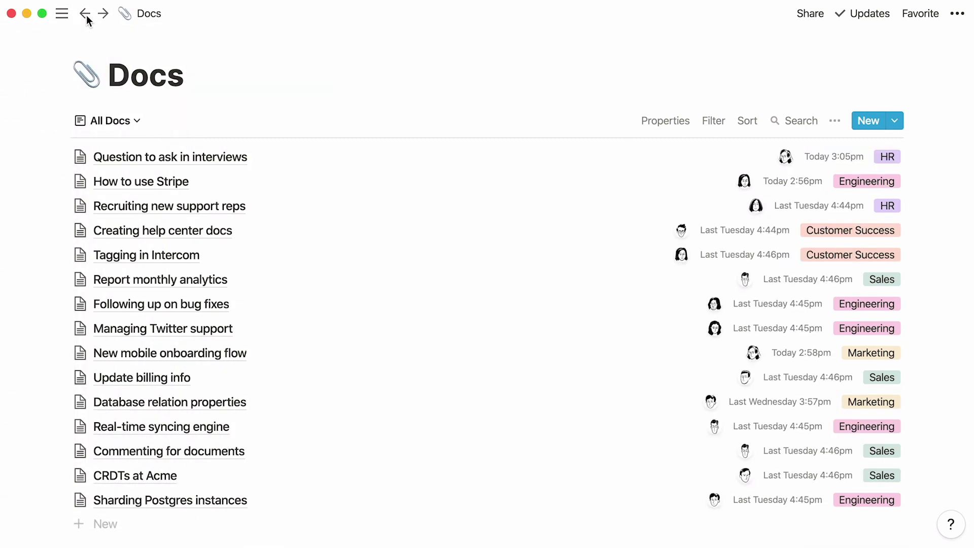
left_click(657, 124)
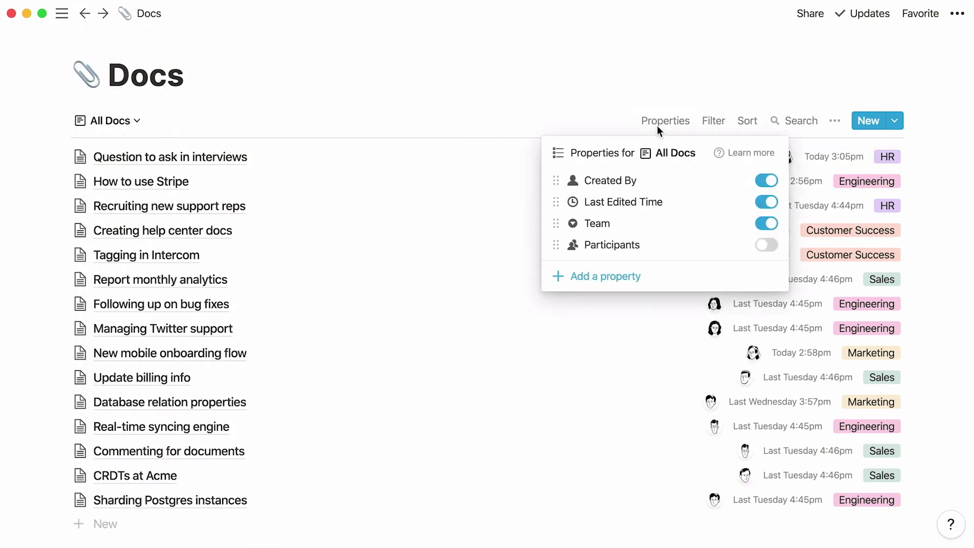
left_click(135, 121)
left_click(137, 122)
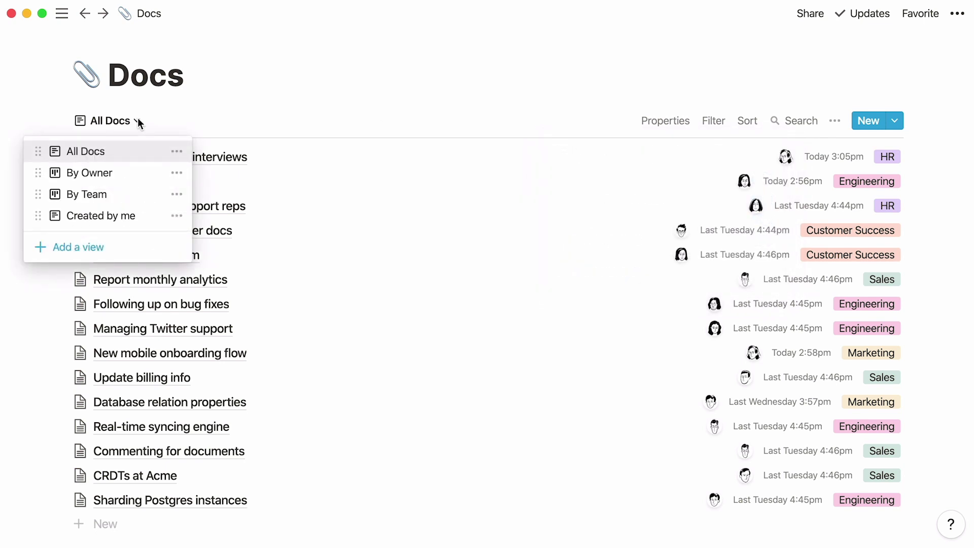
left_click(63, 13)
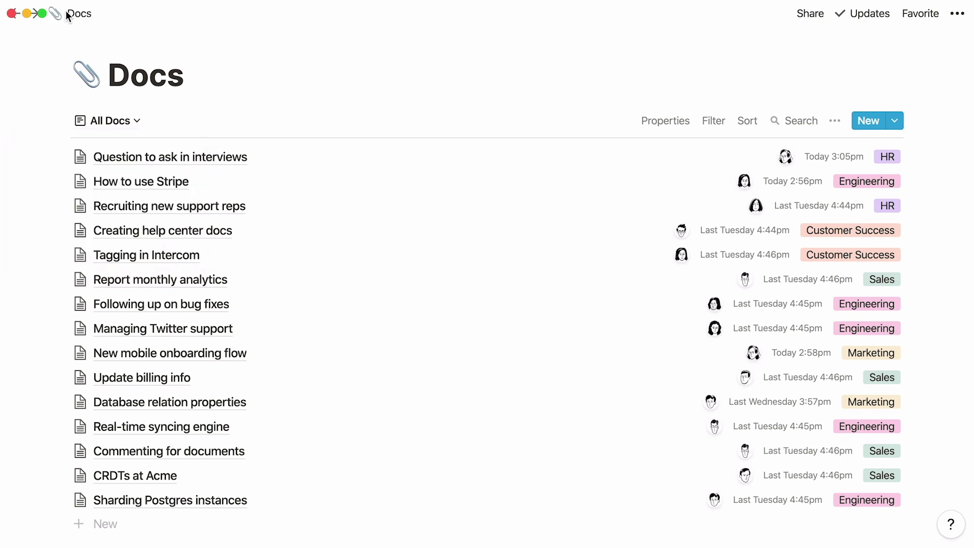
left_click(64, 14)
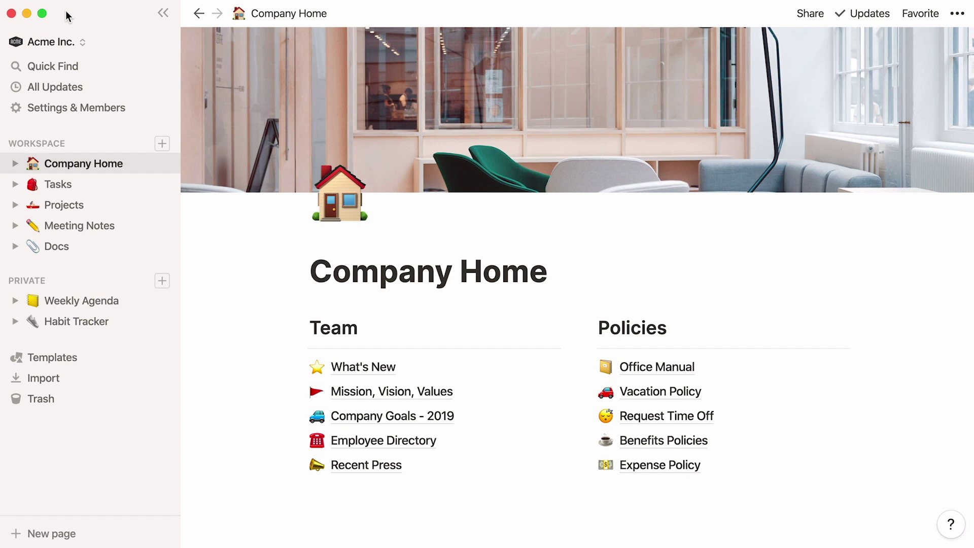
left_click(103, 256)
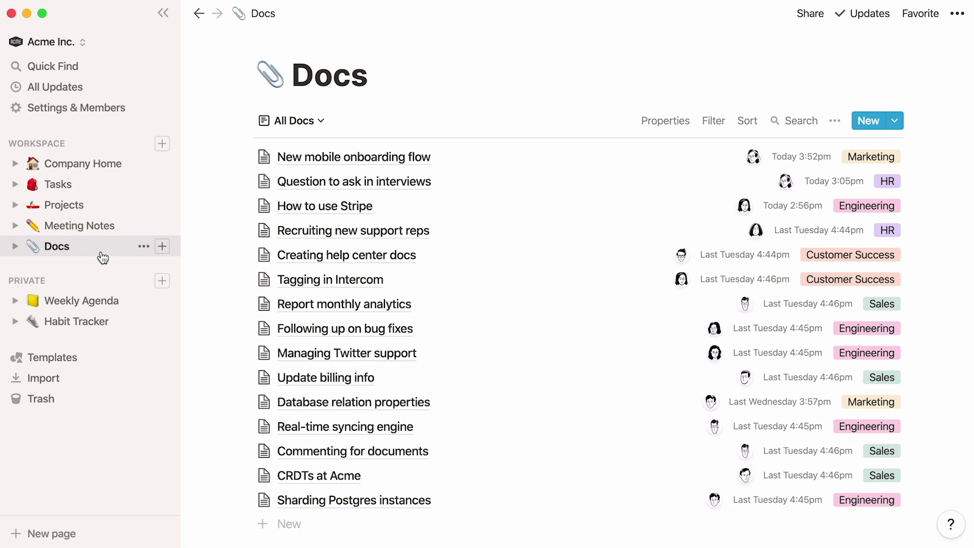
left_click(303, 159)
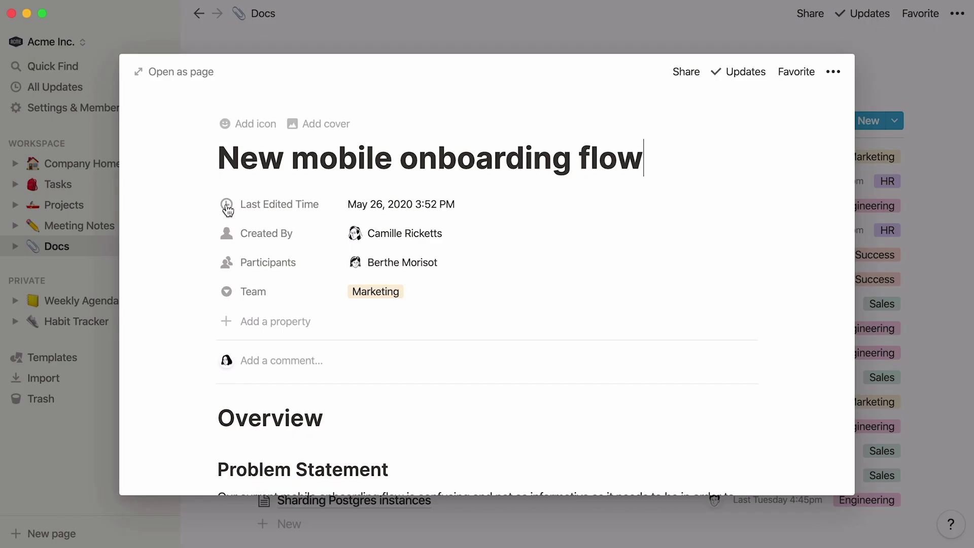
scroll(153, 243, "down", 15)
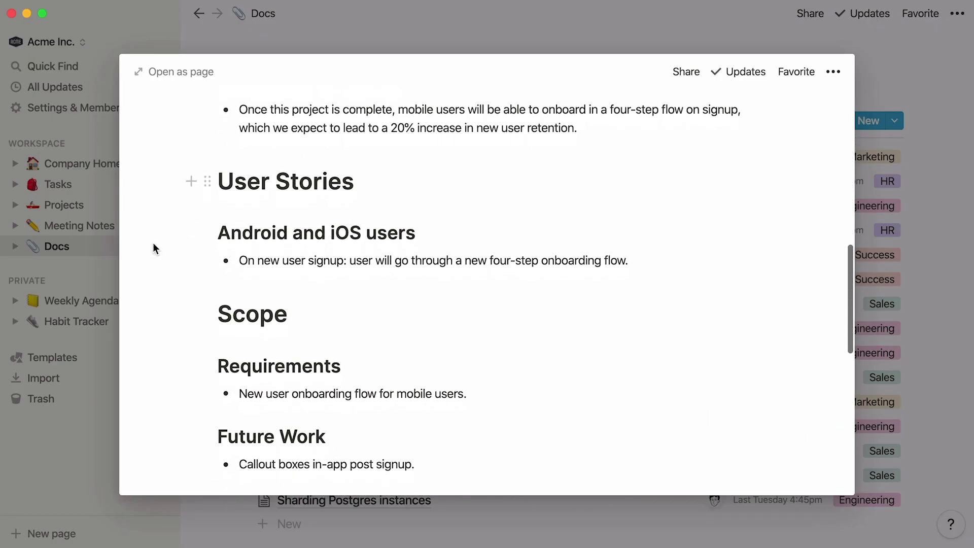
scroll(153, 242, "down", 6)
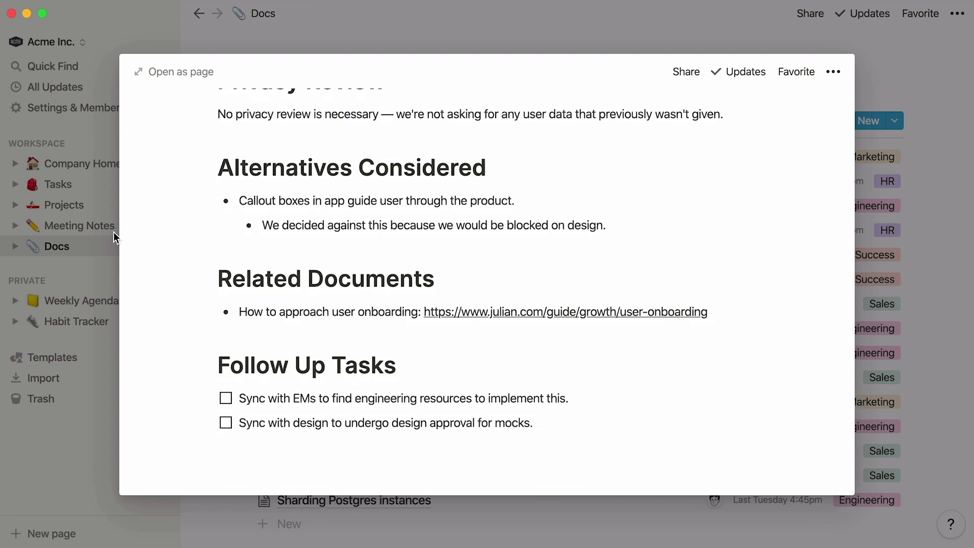
left_click(93, 224)
left_click(284, 160)
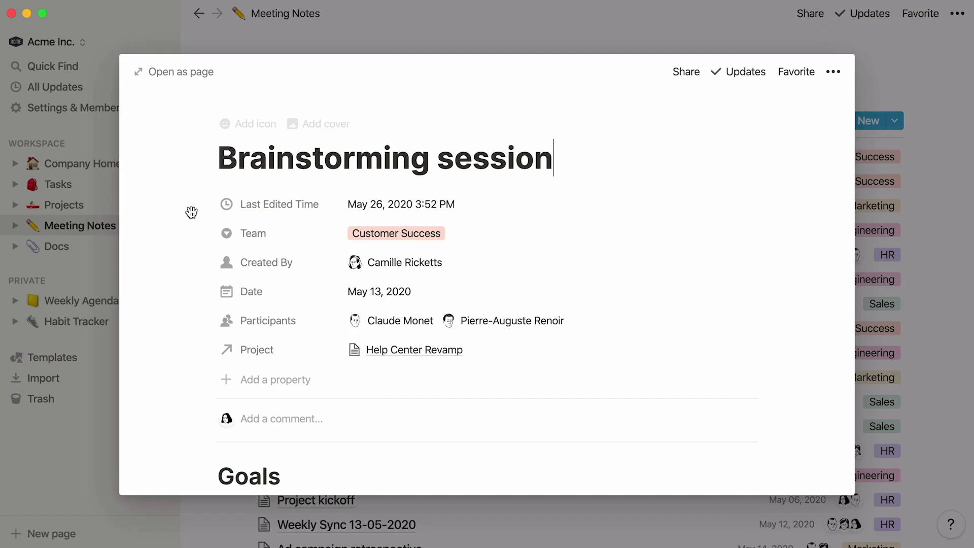
scroll(161, 235, "down", 10)
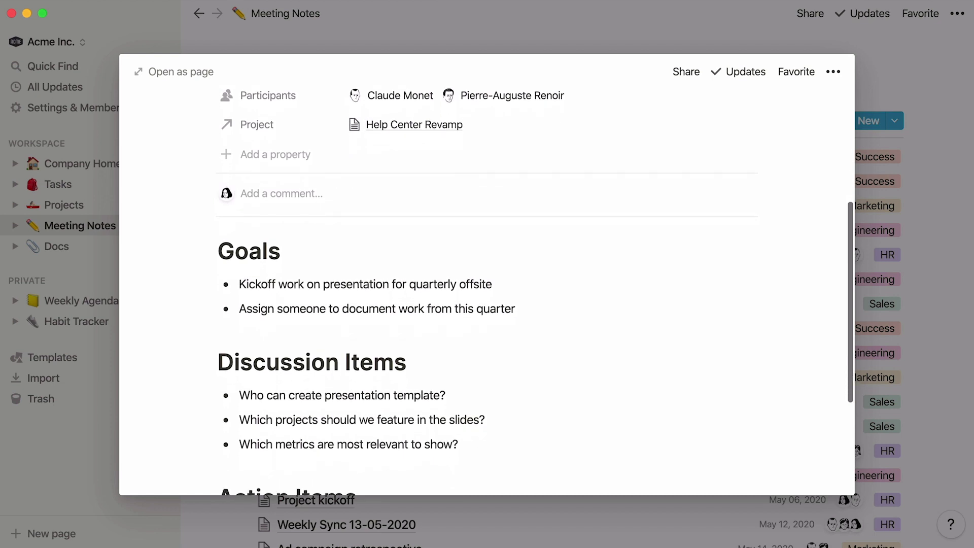
scroll(161, 234, "down", 2)
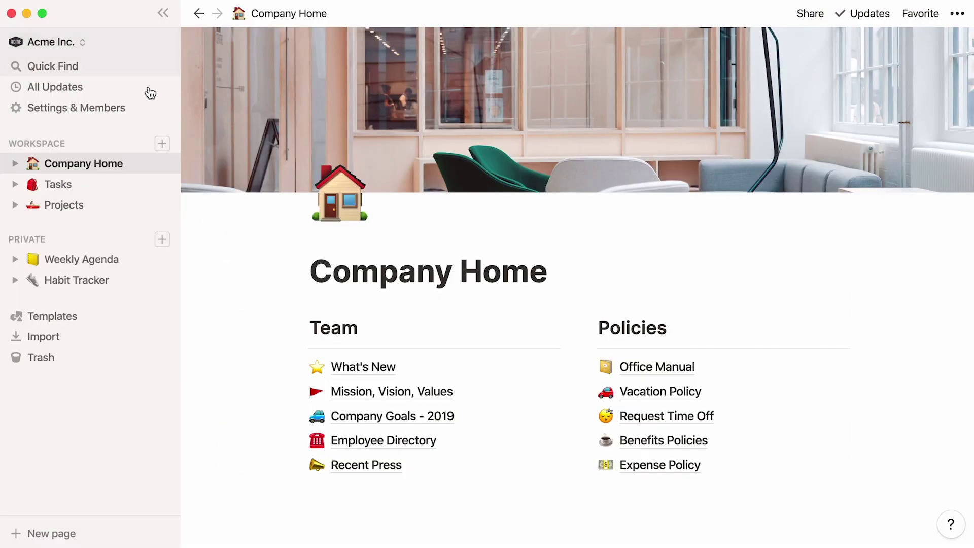
Step: Add a new workspace page from the Engineering Docs template
left_click(162, 145)
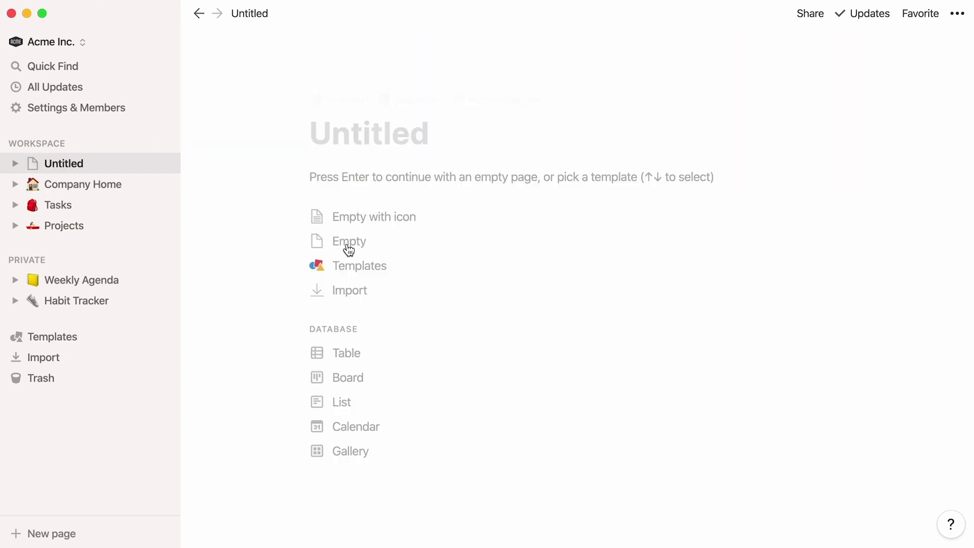
left_click(406, 271)
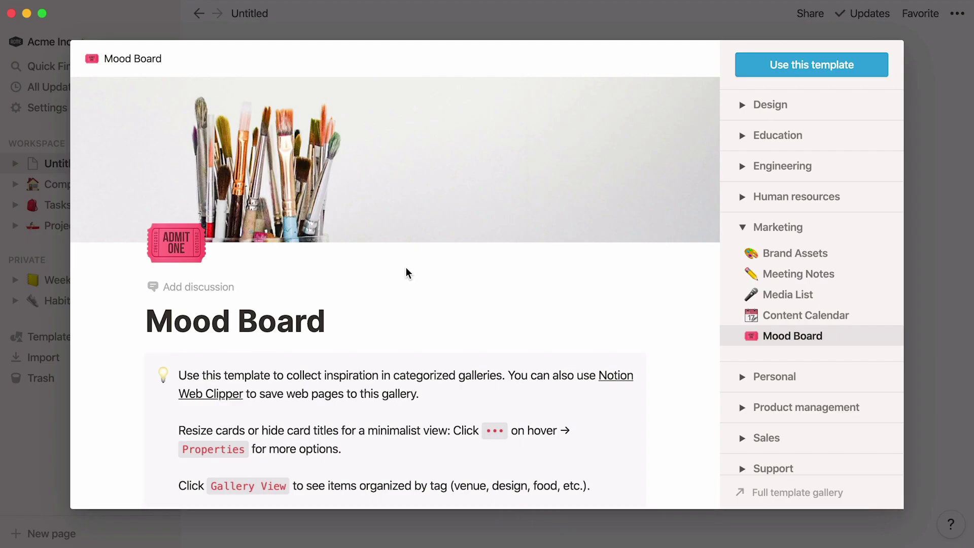
left_click(741, 166)
left_click(732, 256)
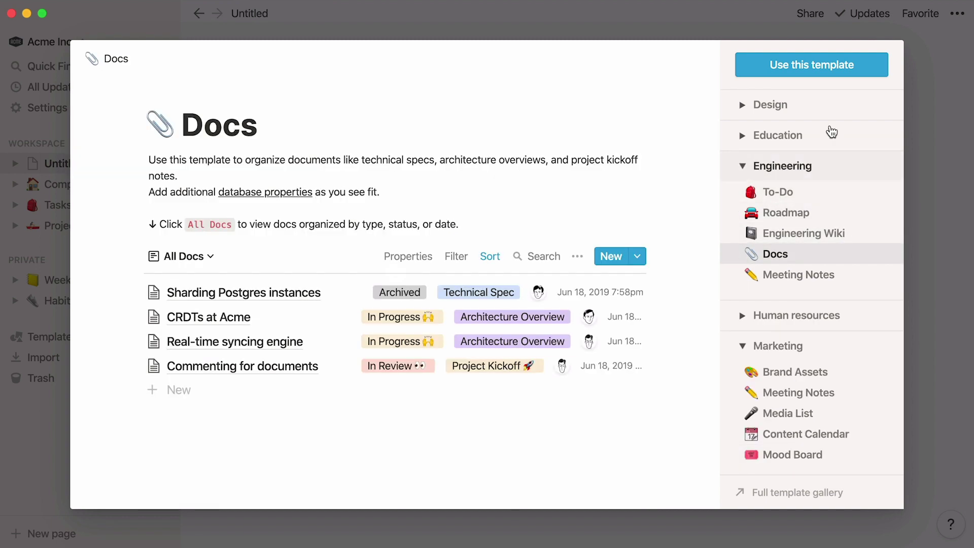
left_click(811, 65)
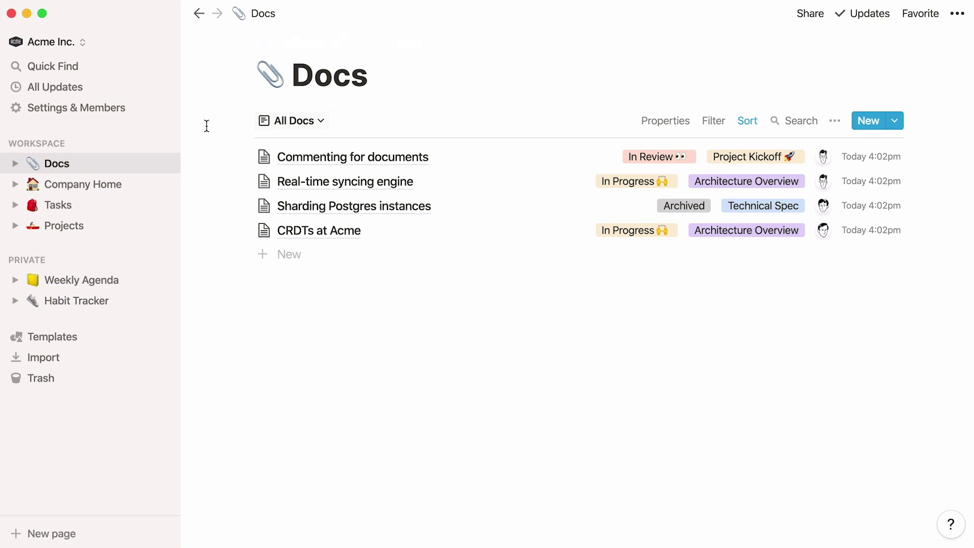
Step: Add another workspace page from the Human resources Meeting Notes template
left_click(163, 143)
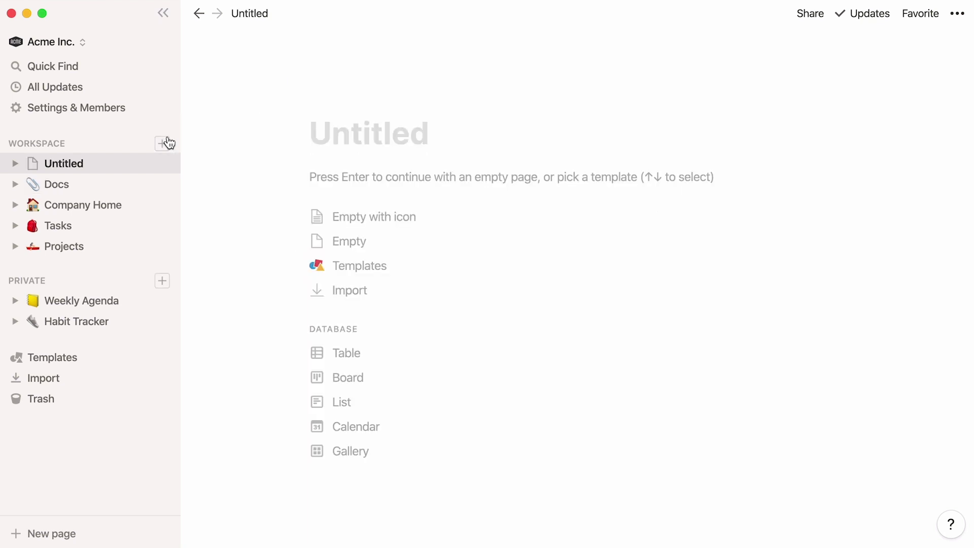
left_click(396, 267)
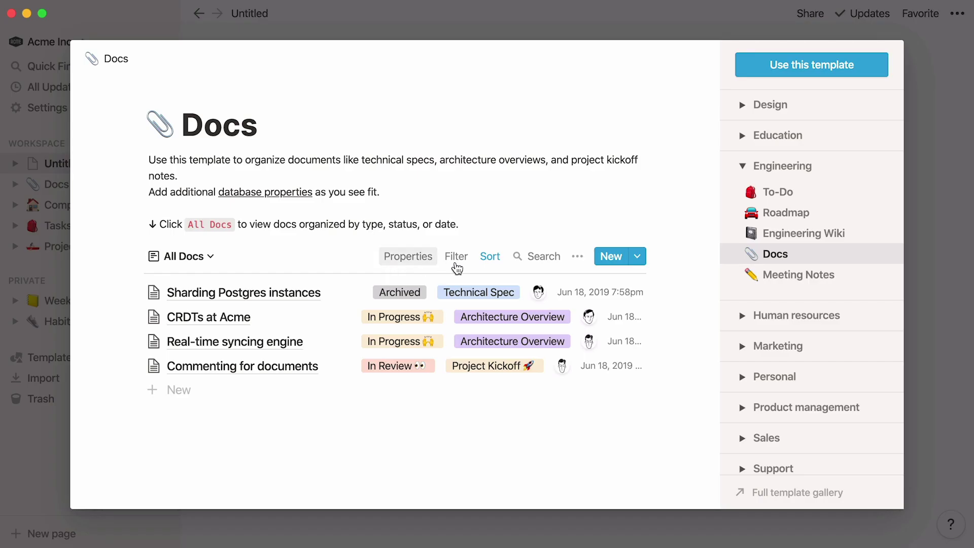
left_click(739, 316)
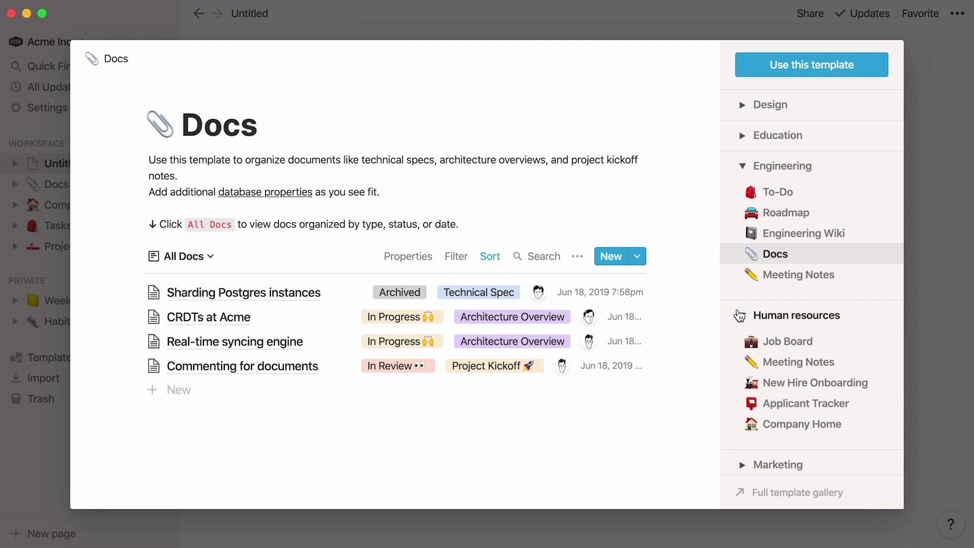
left_click(735, 362)
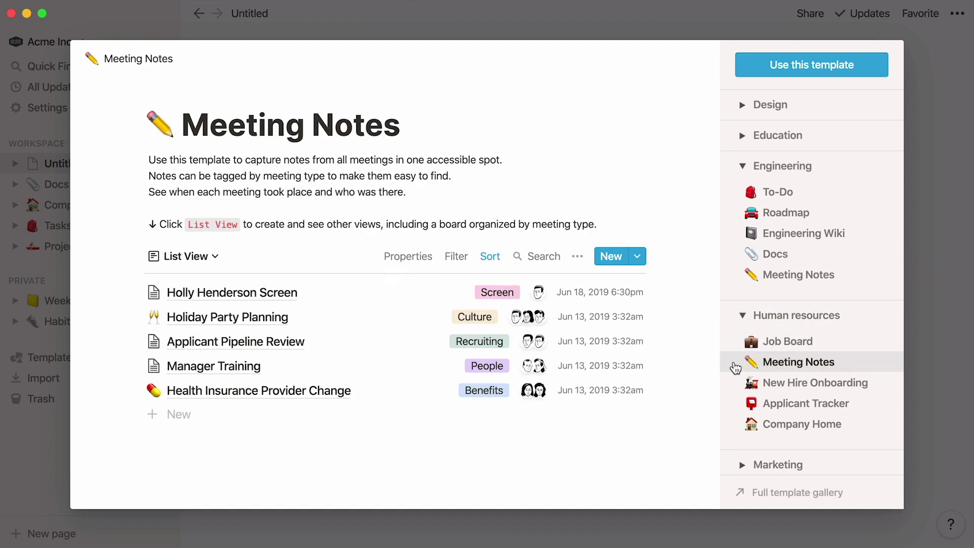
left_click(869, 68)
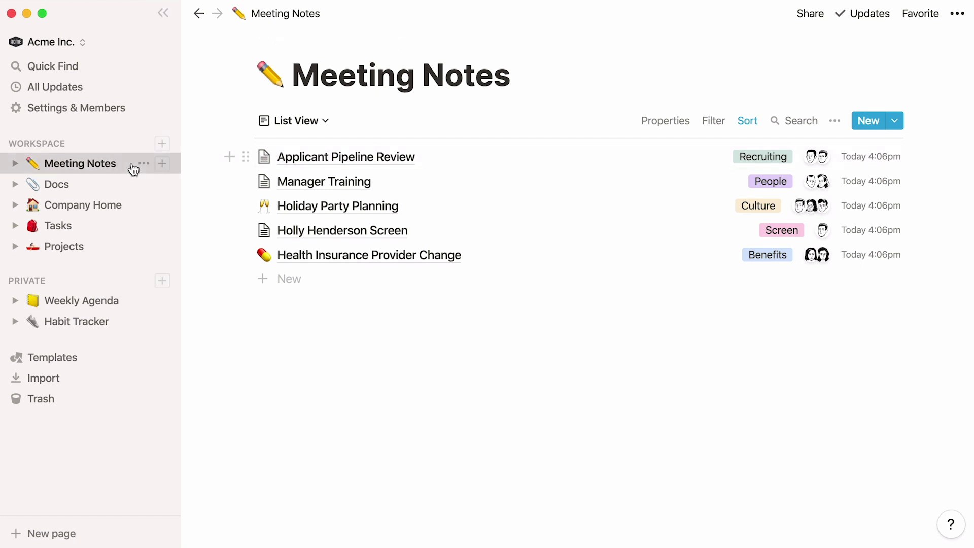
Step: Open the Docs database with the sidebar collapsed and show its All Docs property toggles
left_click(118, 185)
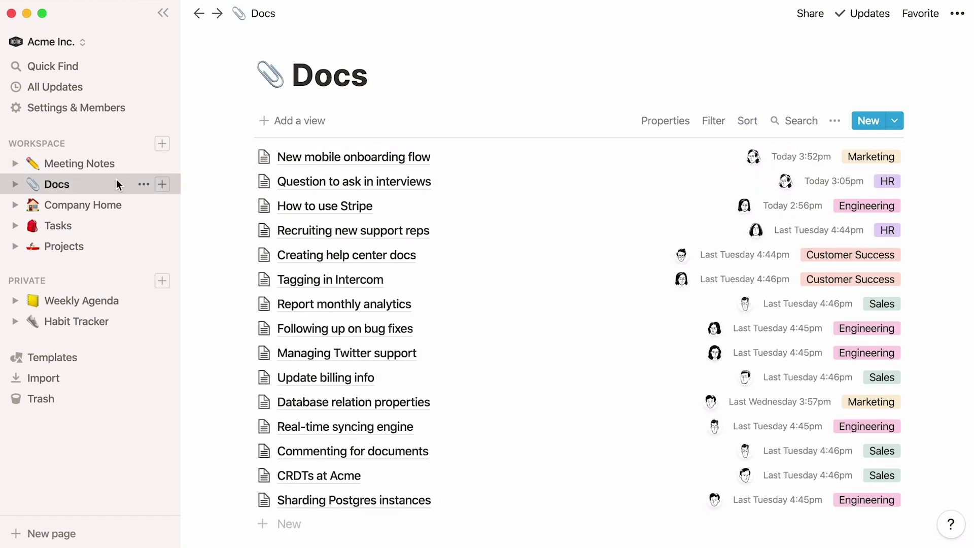
left_click(163, 12)
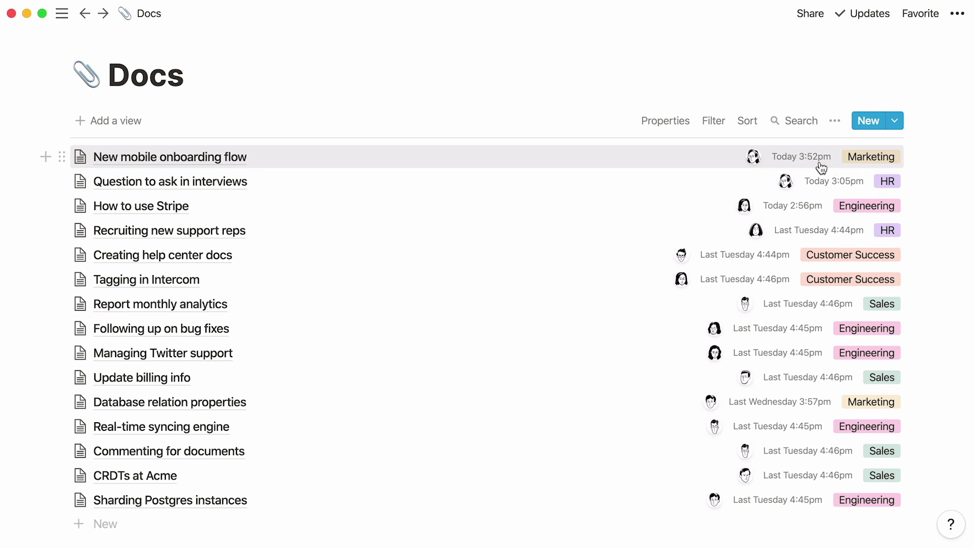
mouse_move(754, 159)
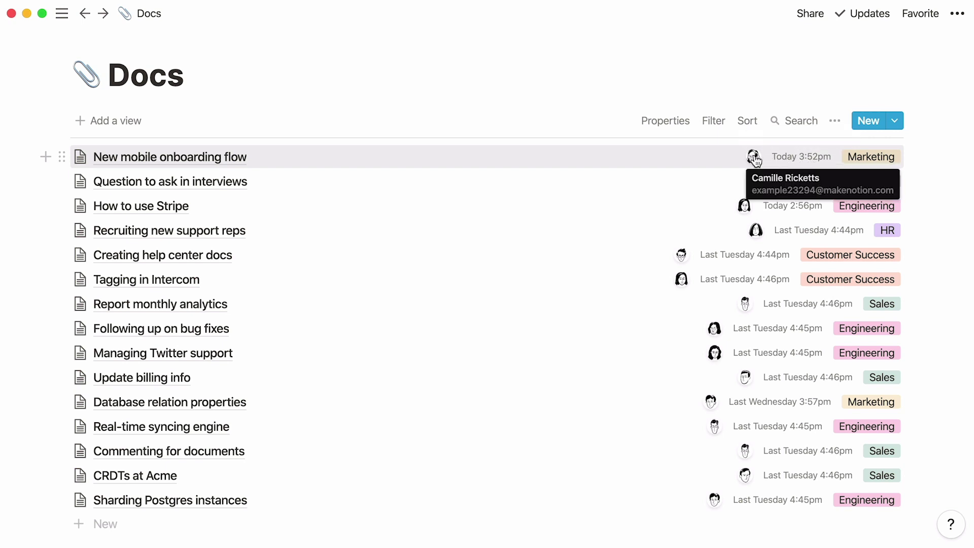
left_click(678, 121)
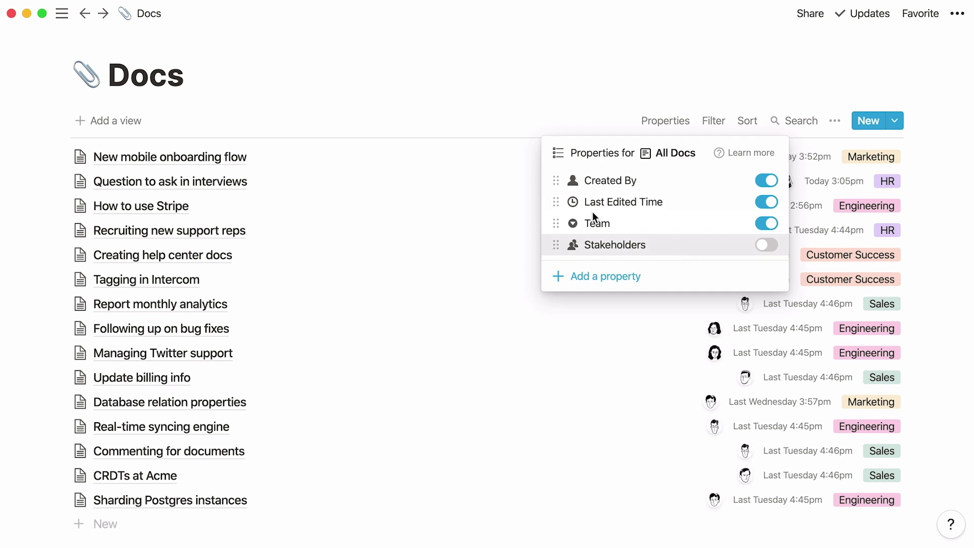
Step: Create a List-layout view named 'Created by Me' in the Docs database
left_click(120, 117)
left_click(120, 117)
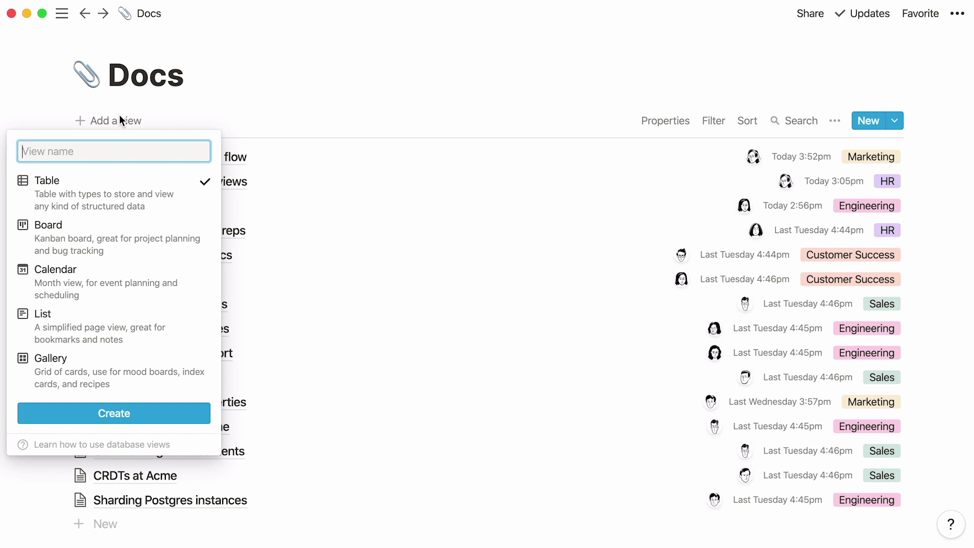
left_click(141, 325)
type("Created by Me")
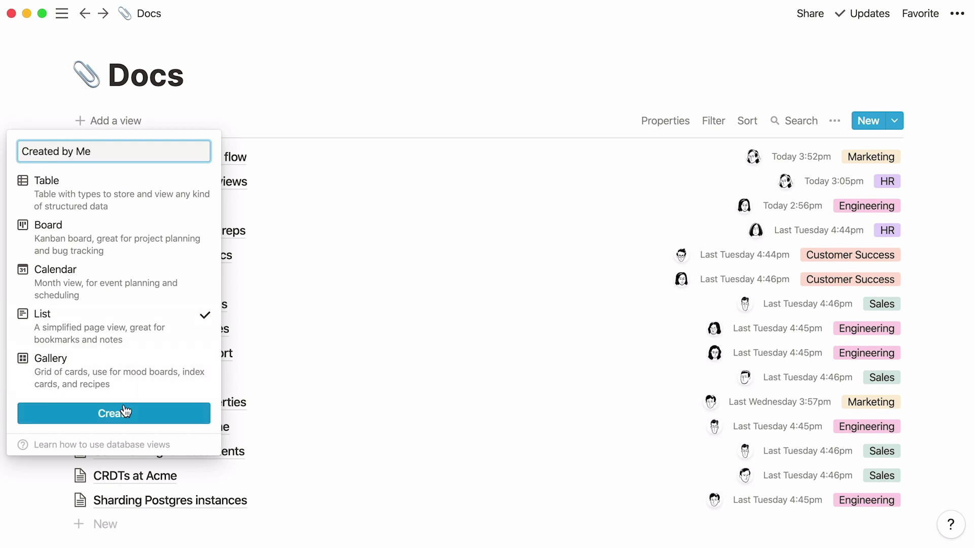
left_click(125, 412)
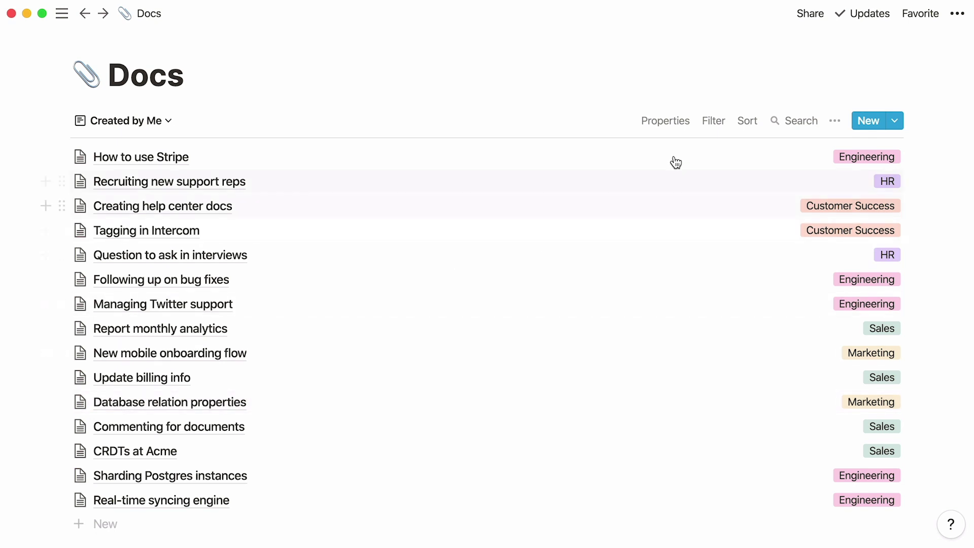
Step: Filter the Created by Me view so Created By is Me
left_click(713, 133)
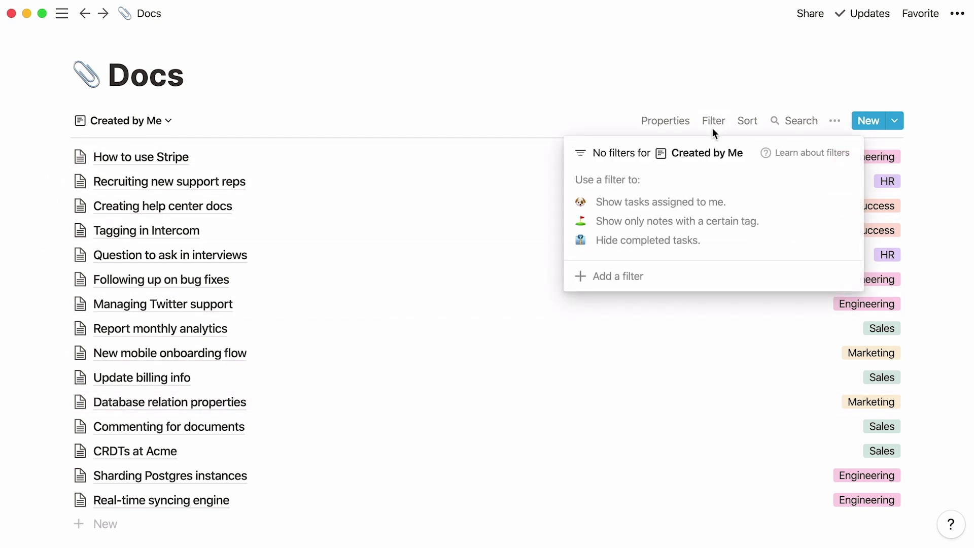
left_click(622, 280)
left_click(651, 187)
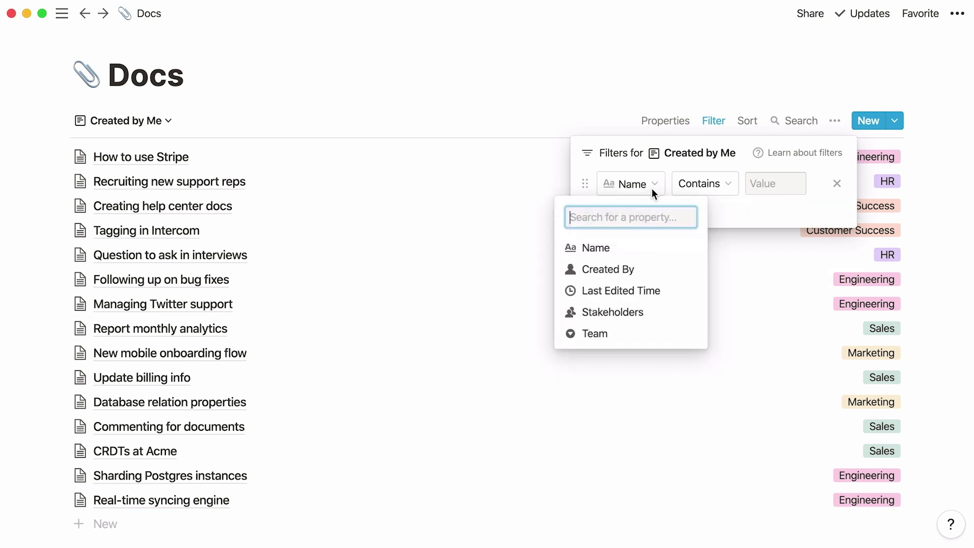
left_click(652, 270)
left_click(761, 188)
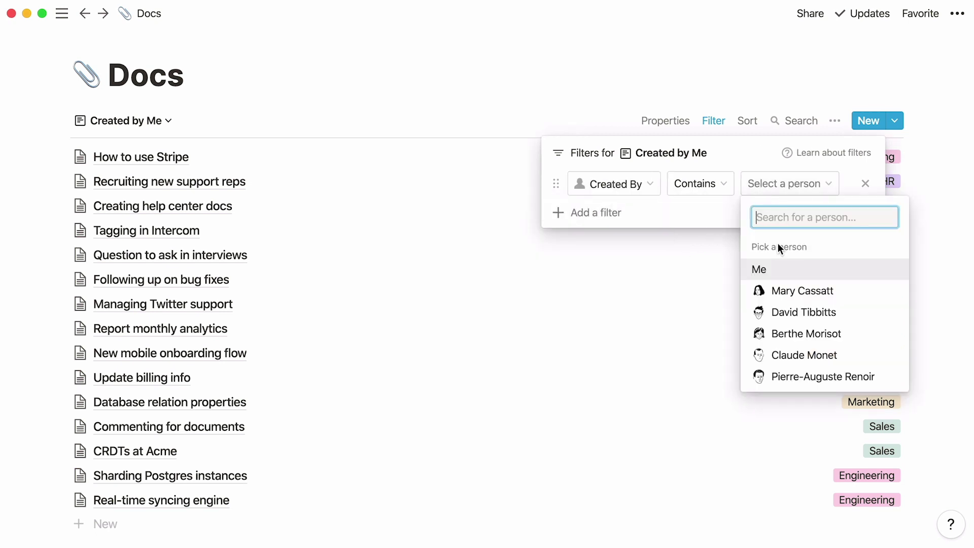
left_click(786, 270)
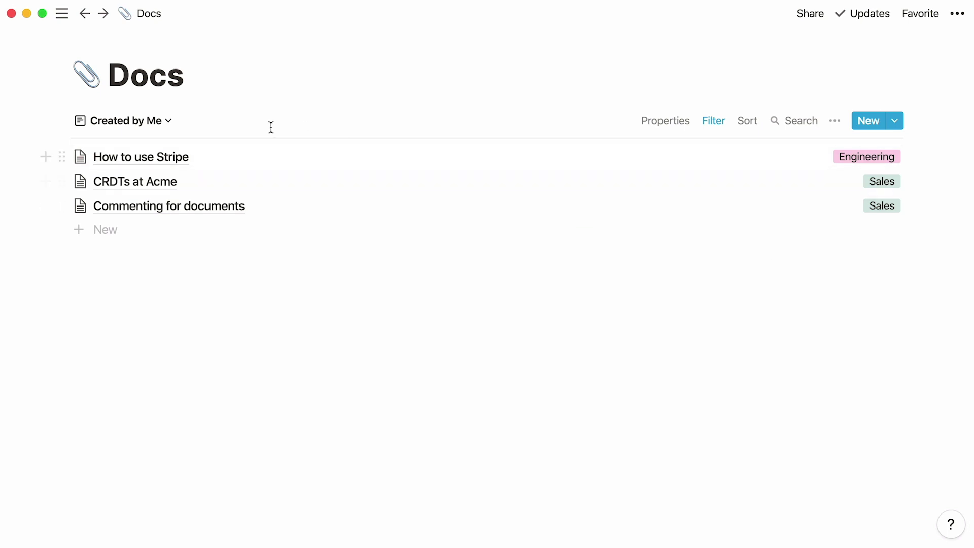
left_click(163, 122)
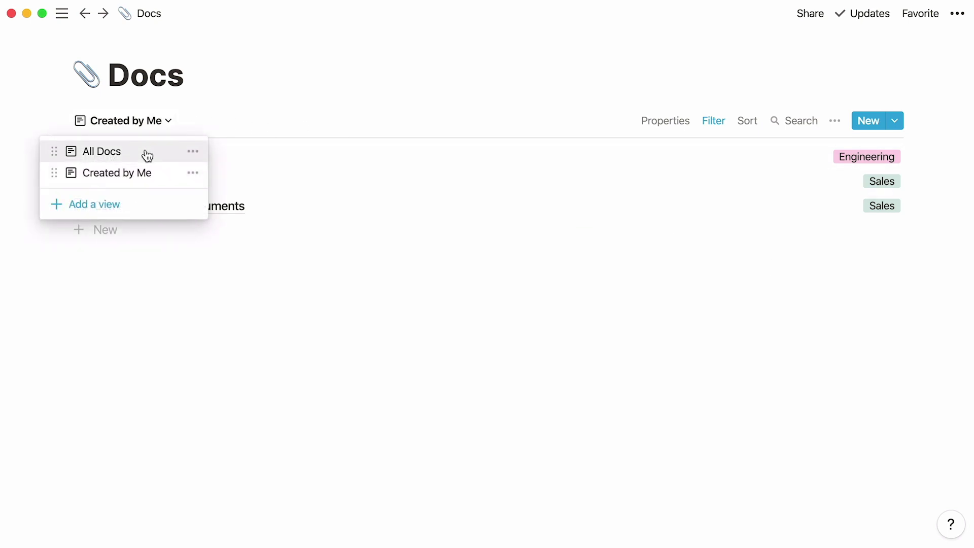
Step: Switch to the All Docs view and back to Created by Me
left_click(148, 152)
left_click(137, 122)
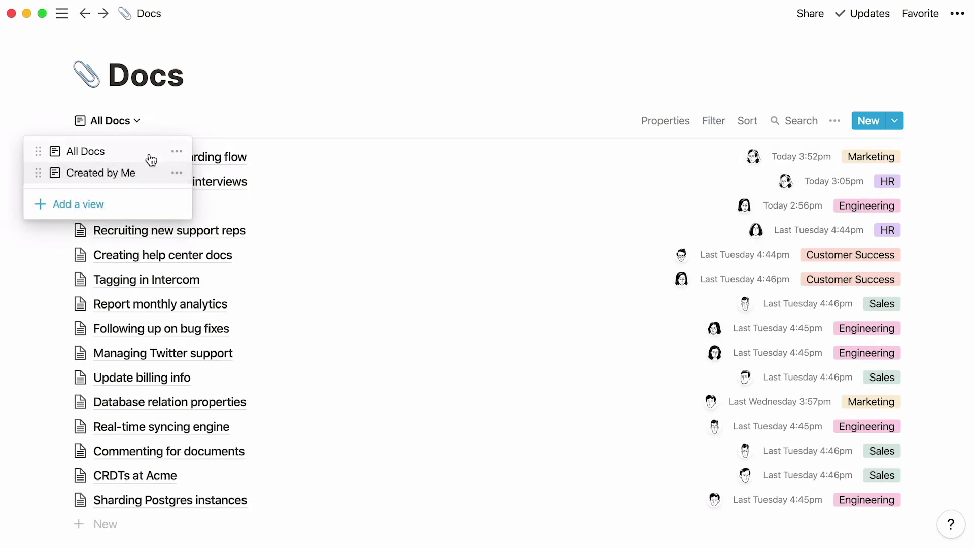
left_click(152, 175)
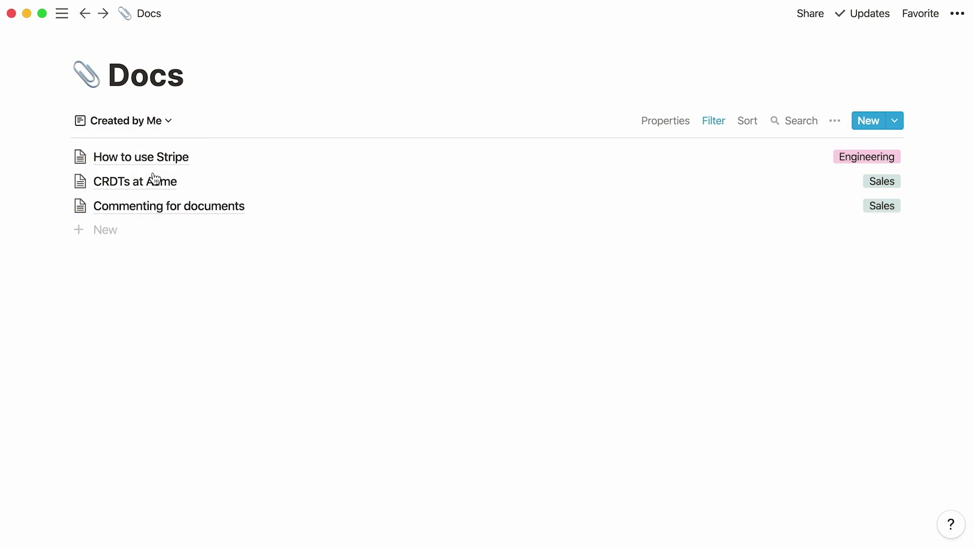
Step: Create a Board view named 'By Team' grouped by the Team property
left_click(160, 127)
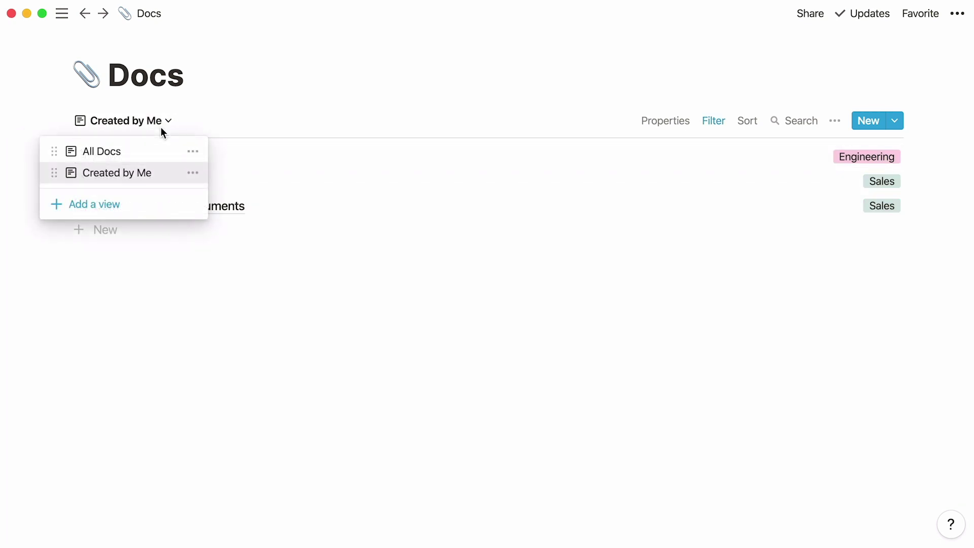
left_click(133, 204)
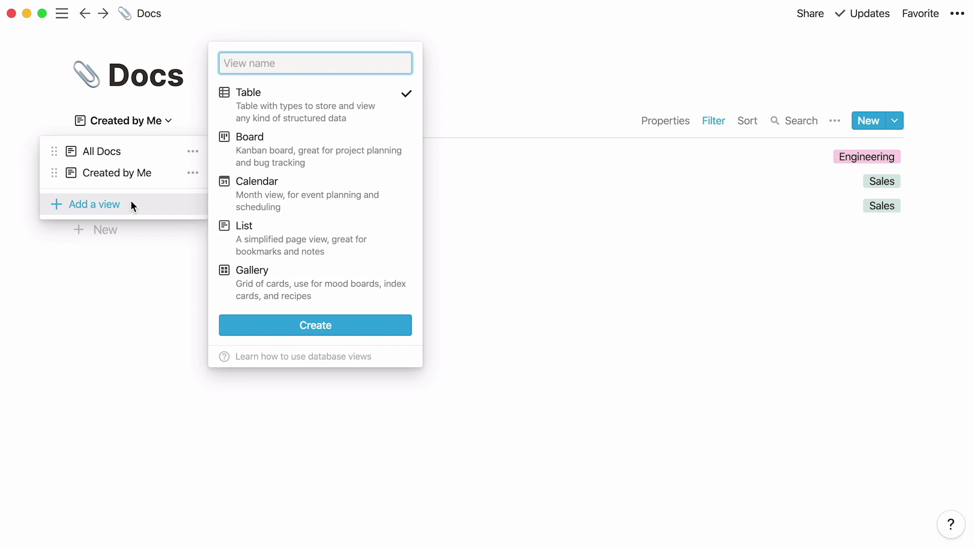
left_click(274, 161)
type("By Team")
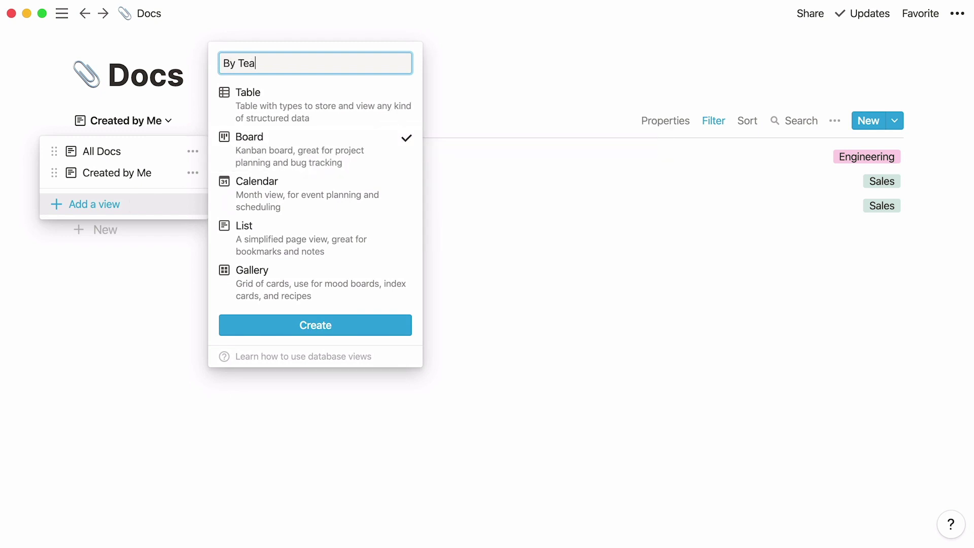
left_click(250, 322)
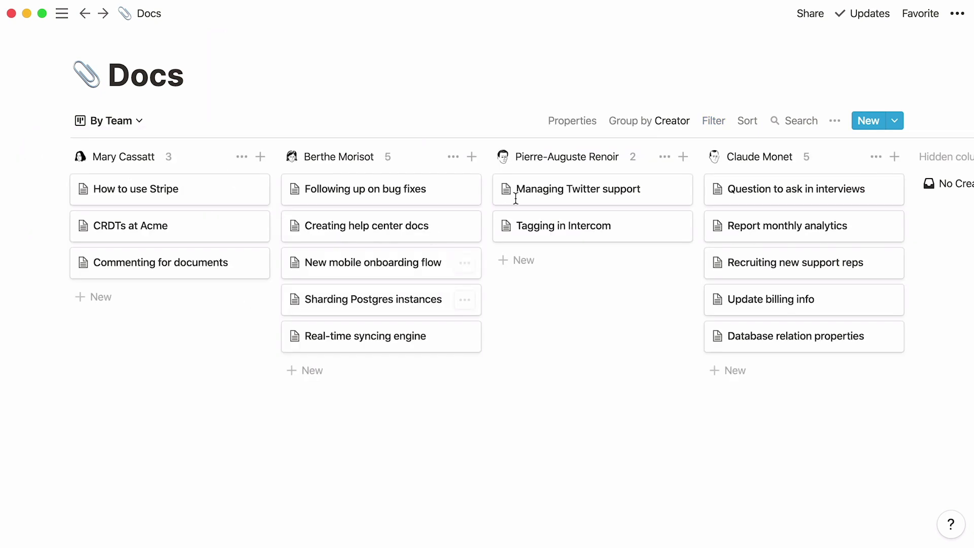
left_click(650, 133)
left_click(651, 171)
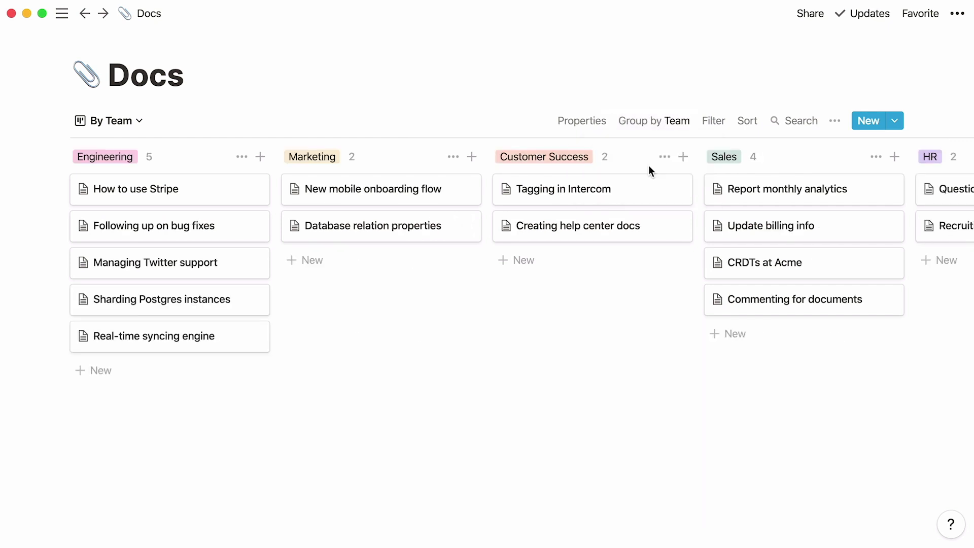
Step: Create a Board view named 'By Creator', then switch back to All Docs
left_click(136, 120)
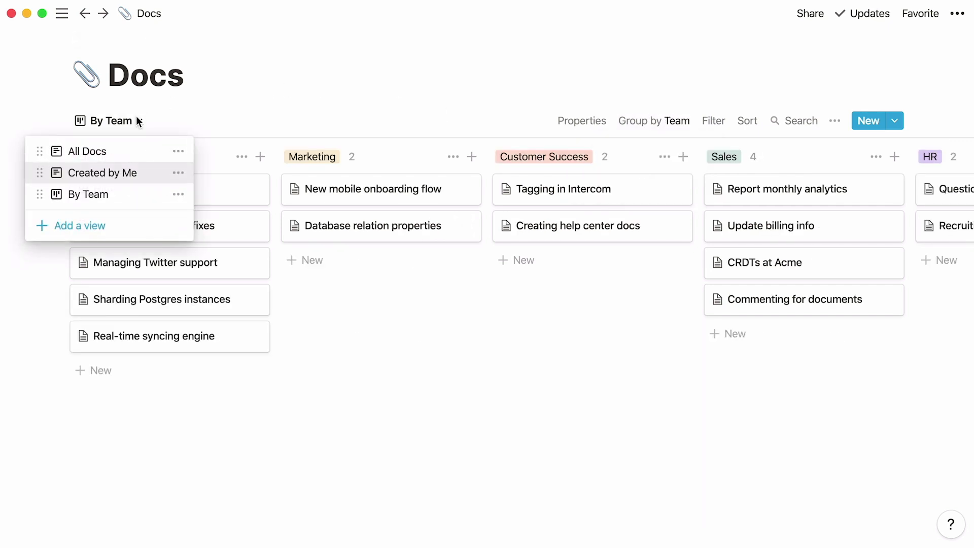
left_click(122, 224)
left_click(238, 164)
type("By Creator")
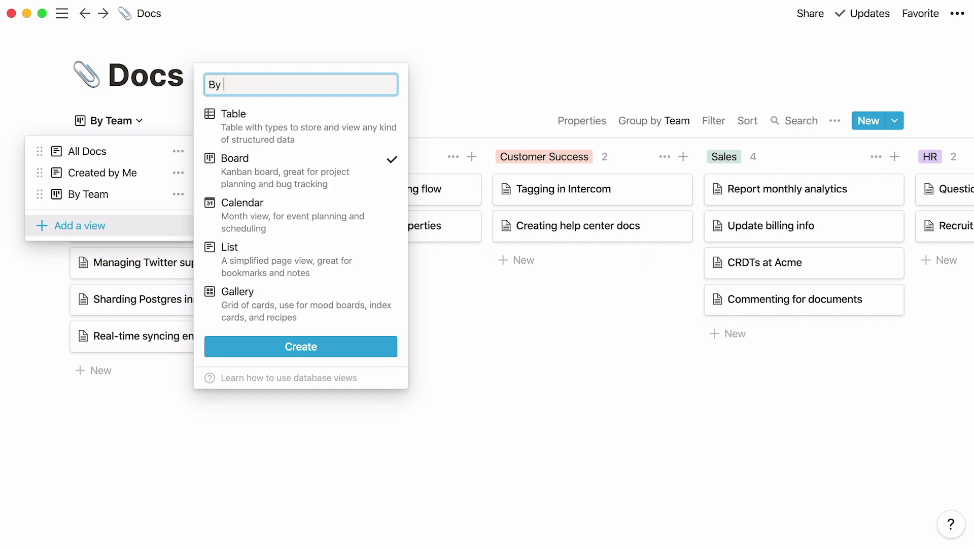
left_click(310, 345)
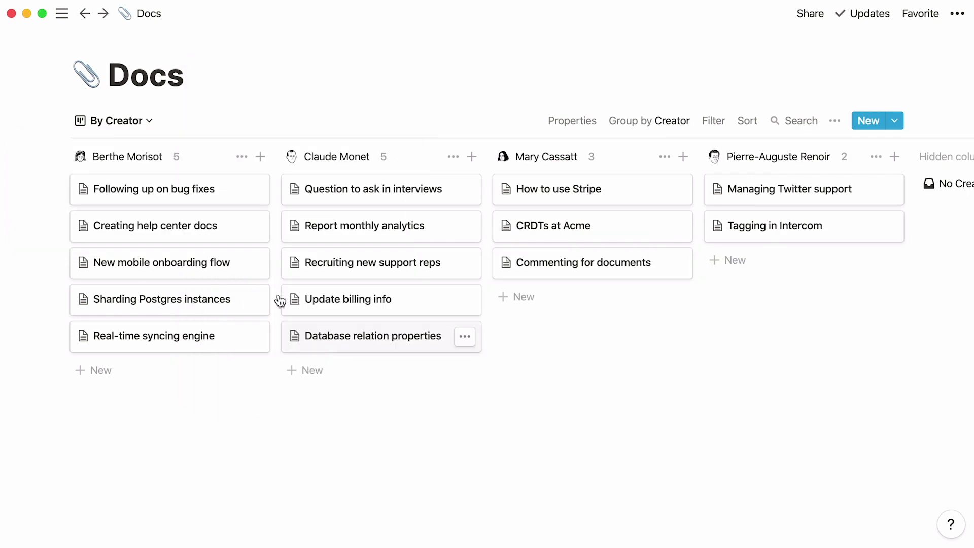
left_click(150, 122)
left_click(151, 152)
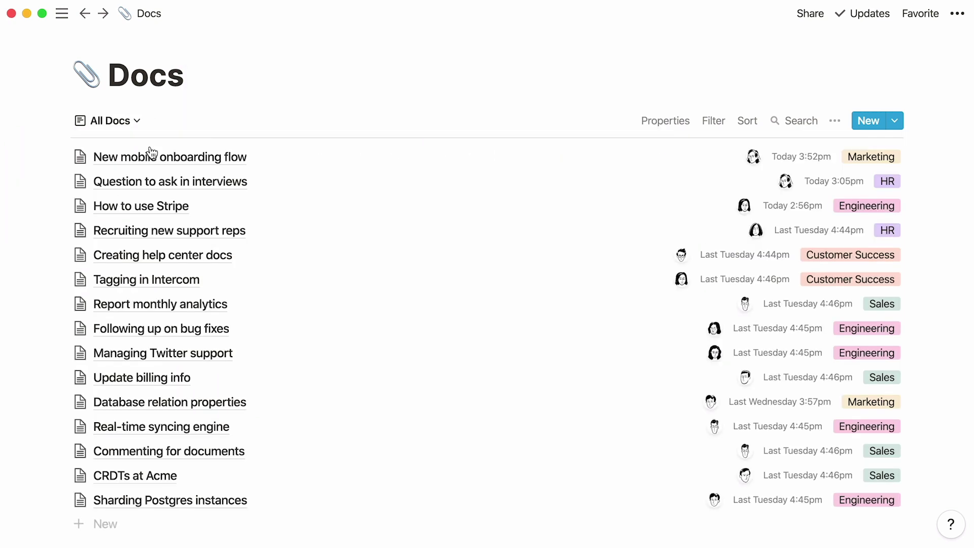
Step: Pin the sidebar, expand Docs to show its four views, and return to All Docs
left_click(60, 12)
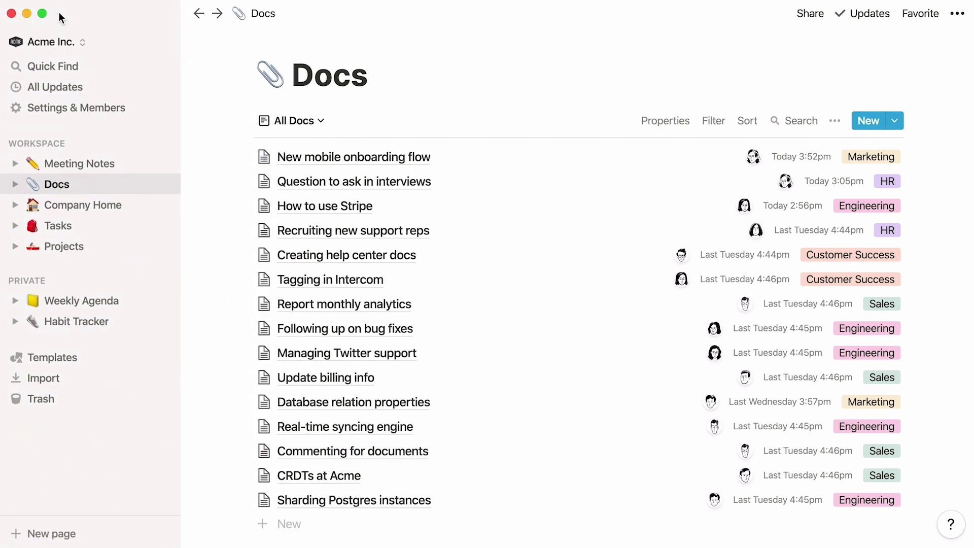
left_click(15, 184)
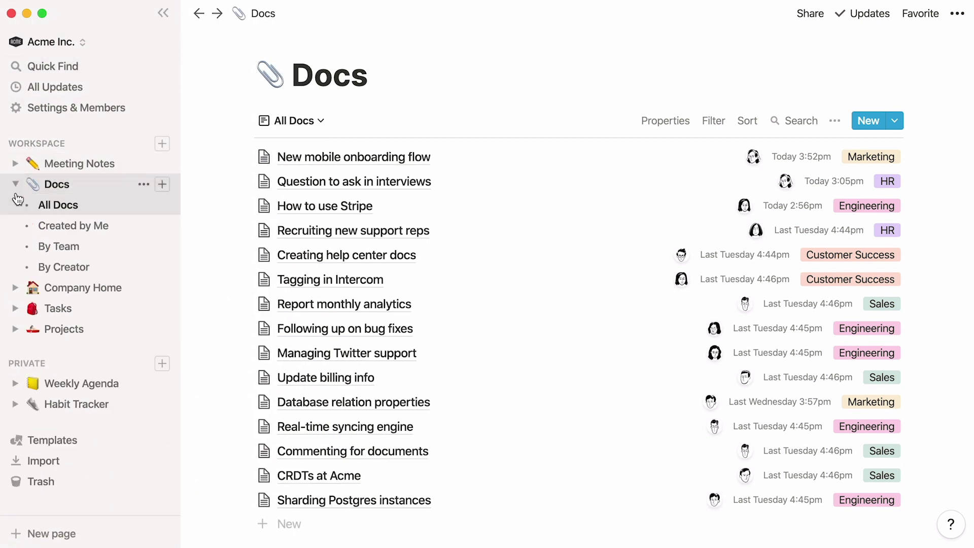
left_click(15, 246)
left_click(13, 212)
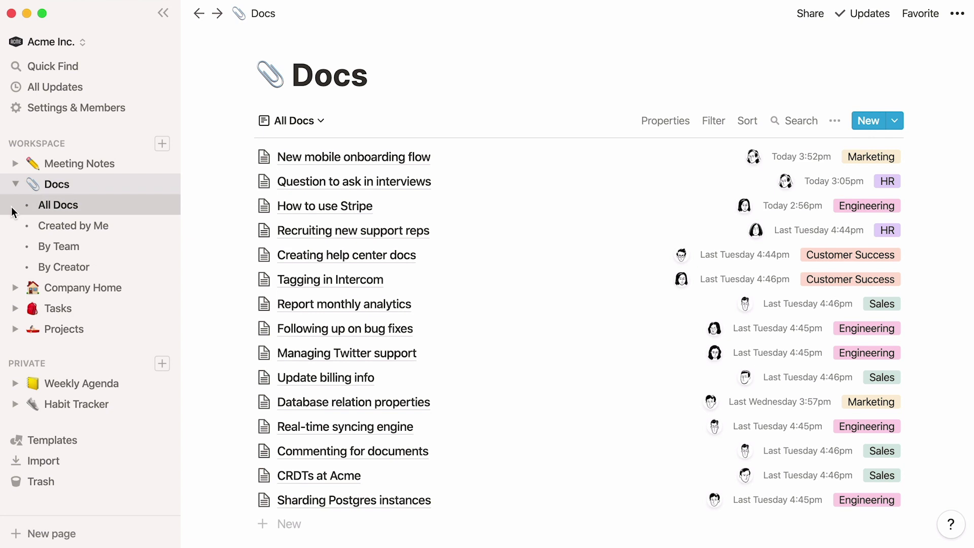
Step: Sort All Docs by Last Edited Time, descending
left_click(753, 120)
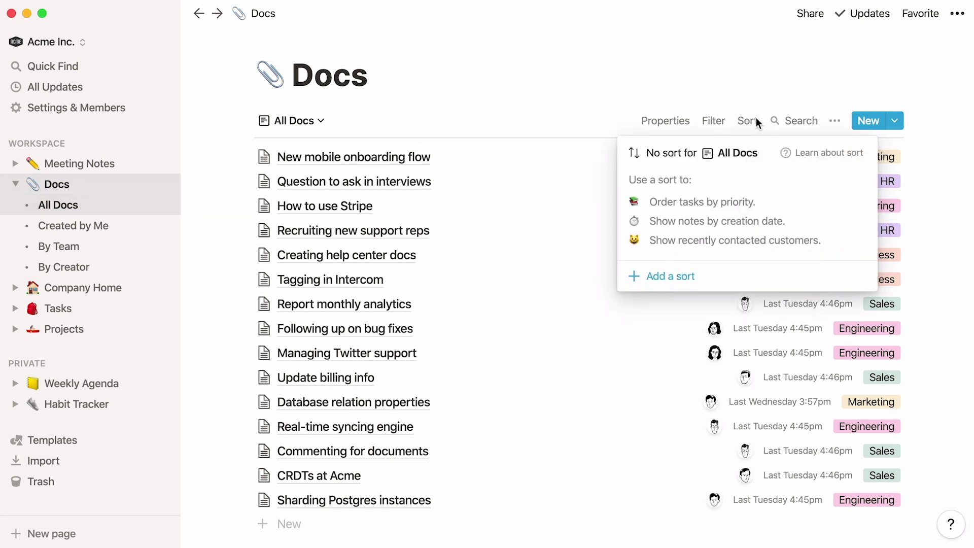
left_click(664, 266)
left_click(686, 185)
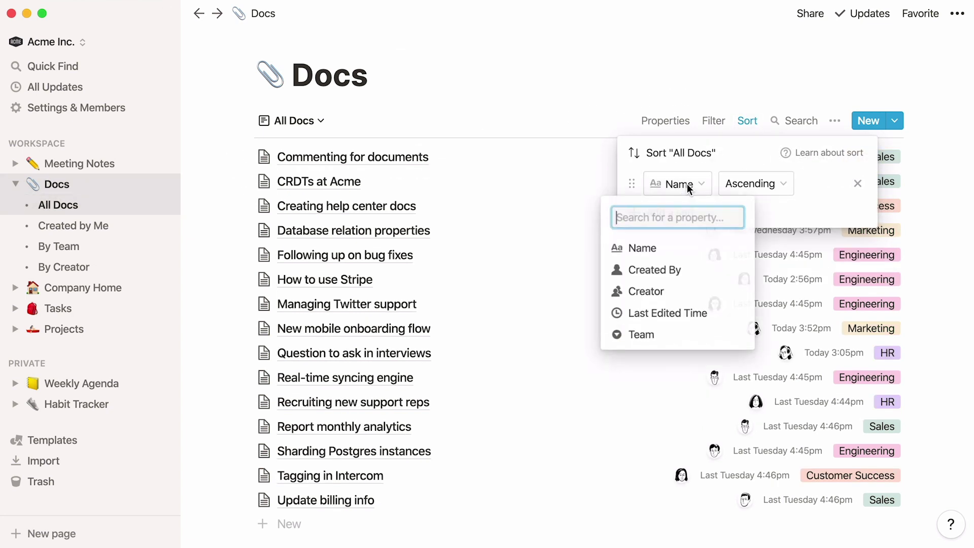
left_click(715, 311)
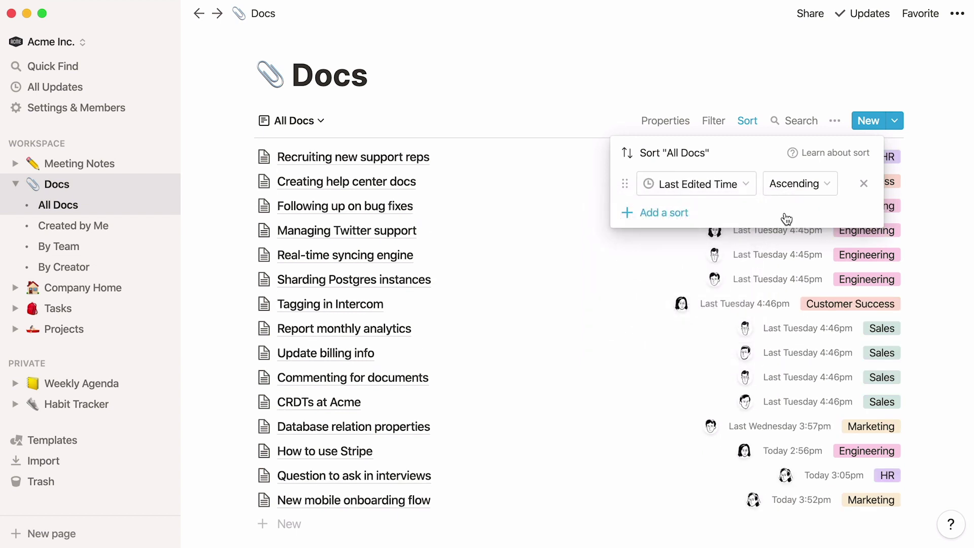
left_click(814, 181)
left_click(831, 229)
left_click(214, 380)
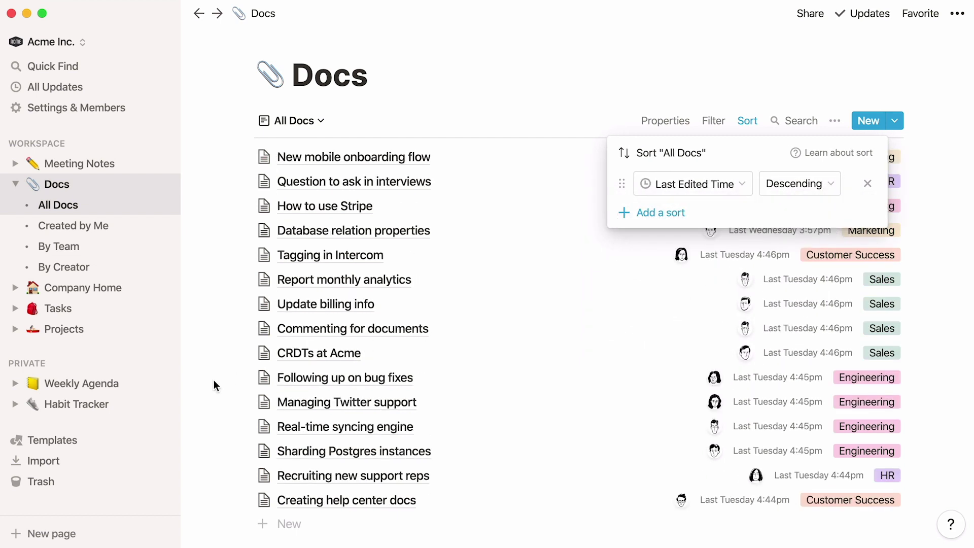
Step: Collapse Docs in the sidebar and delete the old Meeting Notes page
left_click(15, 184)
left_click(128, 169)
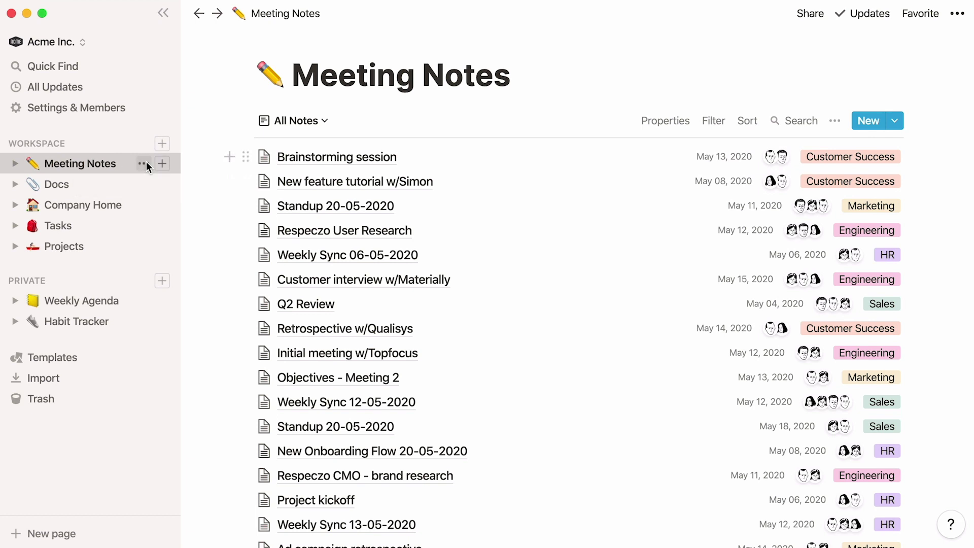
left_click(144, 164)
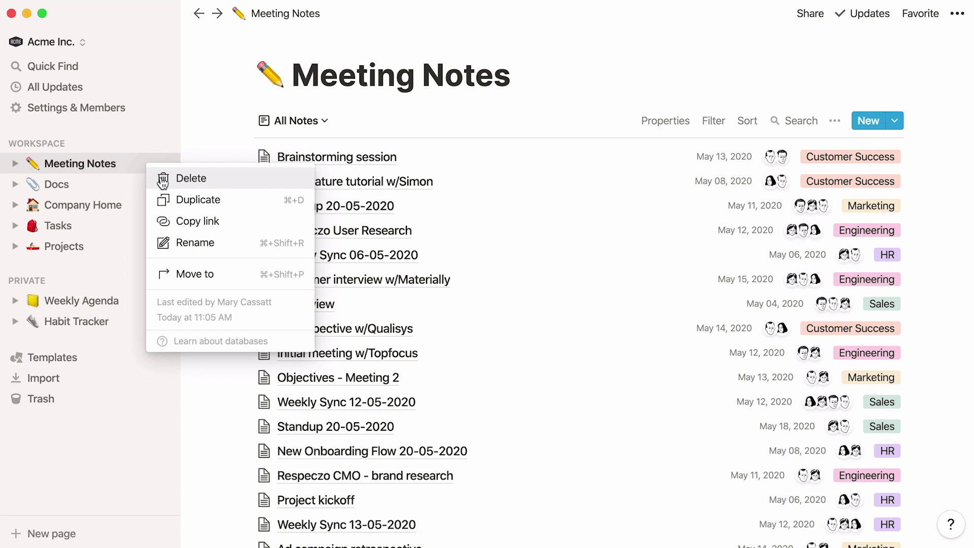
left_click(162, 179)
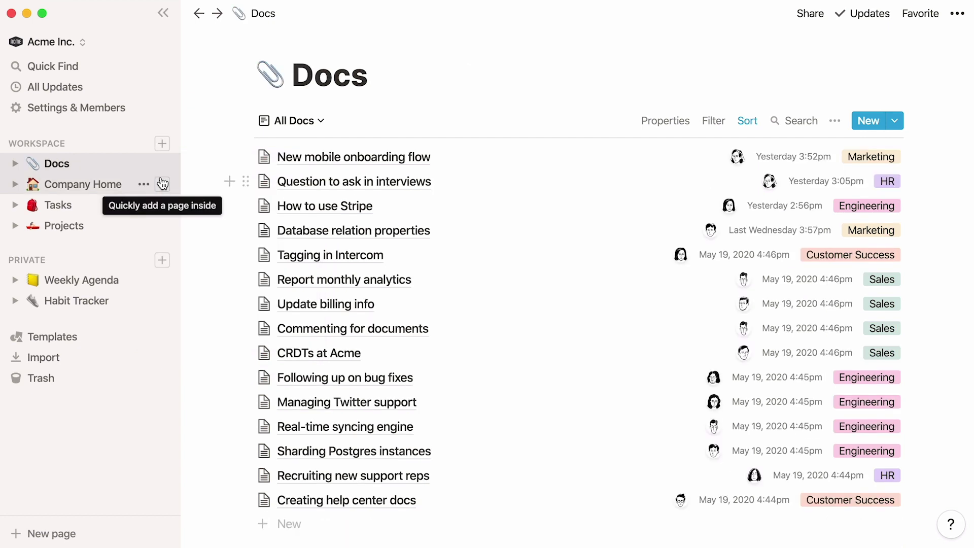
Step: Create a new list database titled 'Meeting Notes' in the workspace
left_click(162, 144)
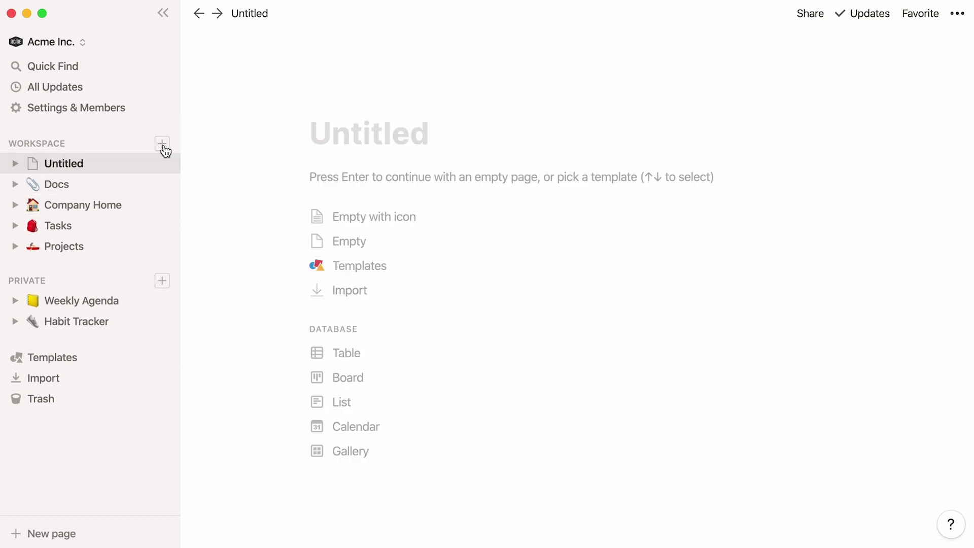
left_click(394, 407)
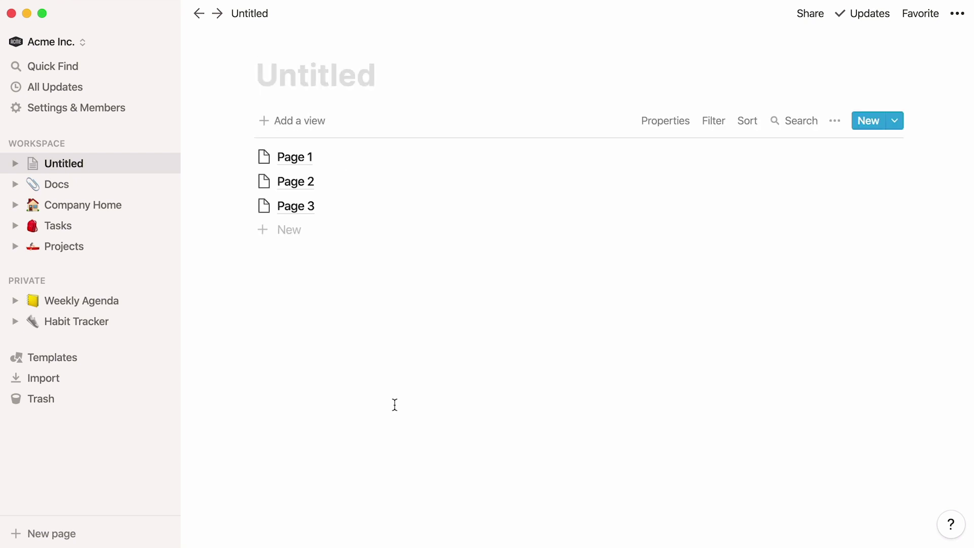
type("Meeting Notes")
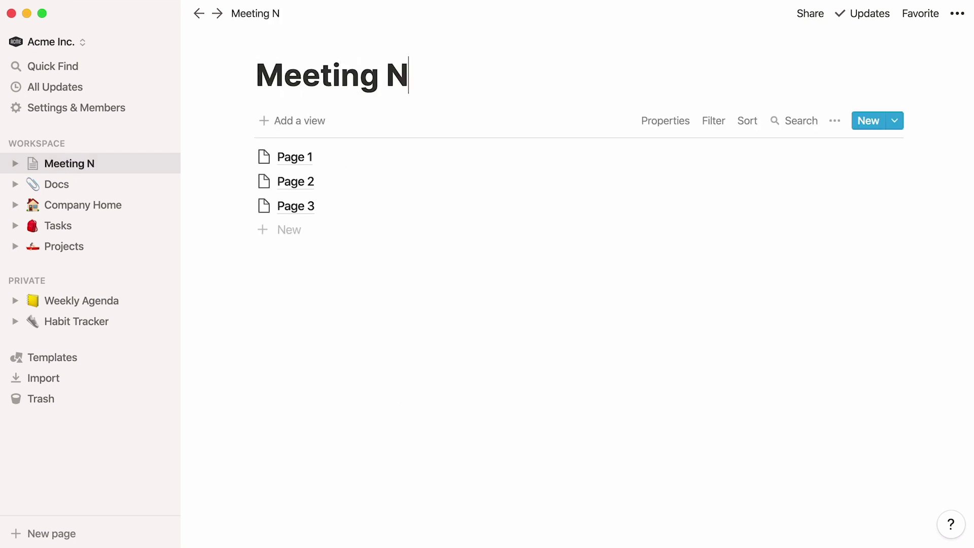
Step: Give Meeting Notes a pencil emoji icon, collapse the sidebar, and open Page 1
left_click(292, 51)
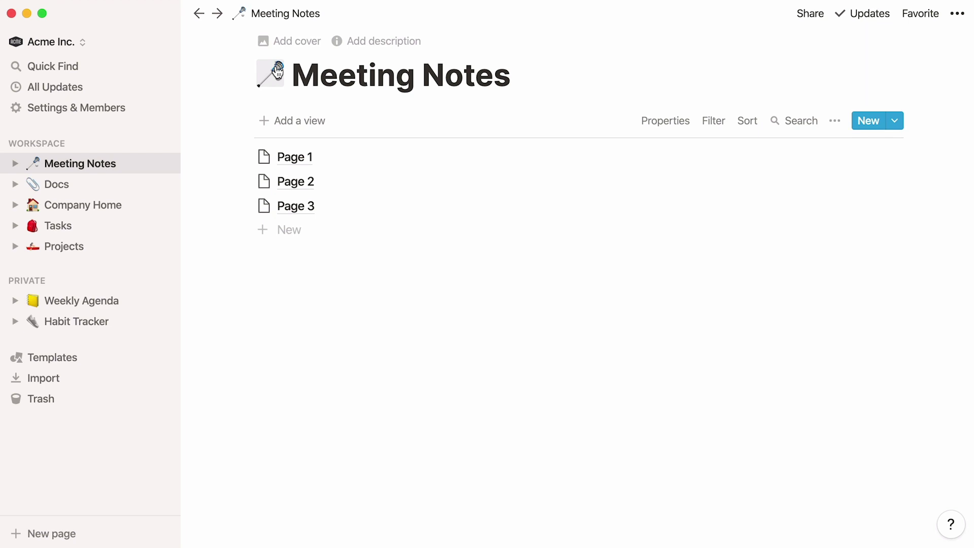
left_click(271, 74)
type("pencil")
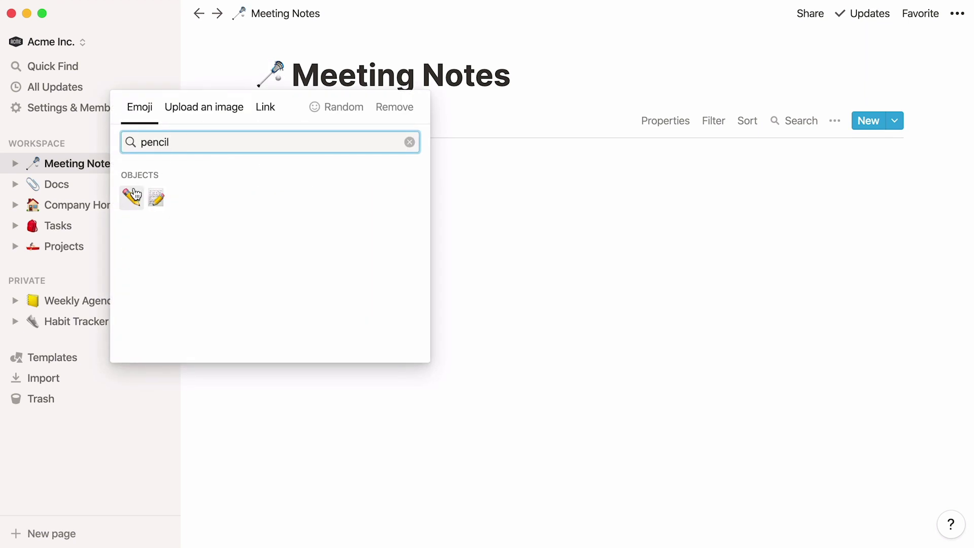
left_click(133, 196)
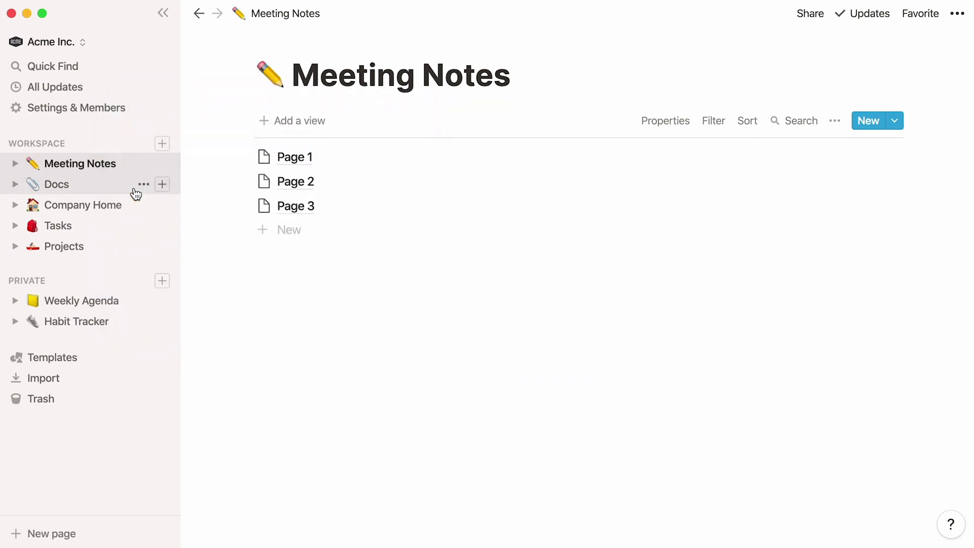
left_click(163, 13)
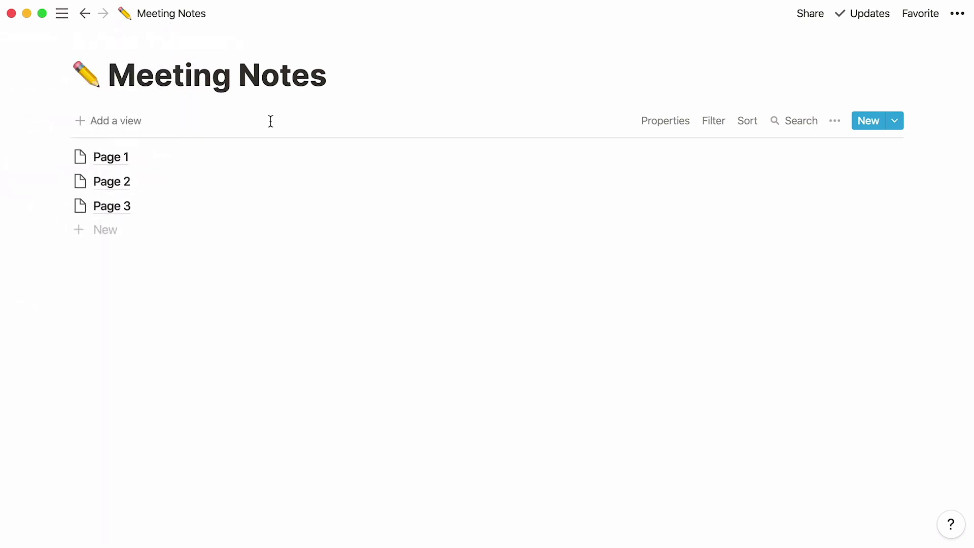
left_click(127, 161)
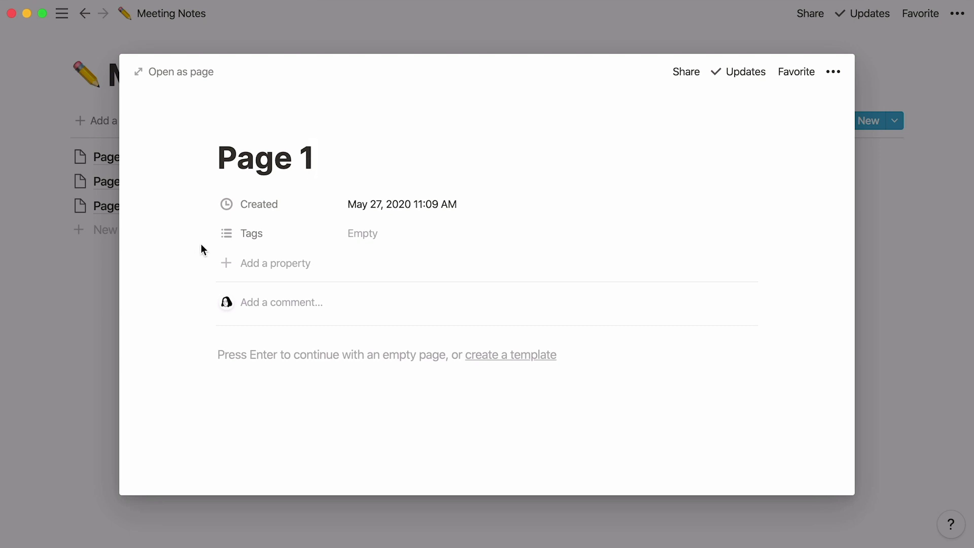
Step: Add a Person property 'Participants' to Page 1 holding two team members, then add another property
left_click(228, 264)
type("Participants")
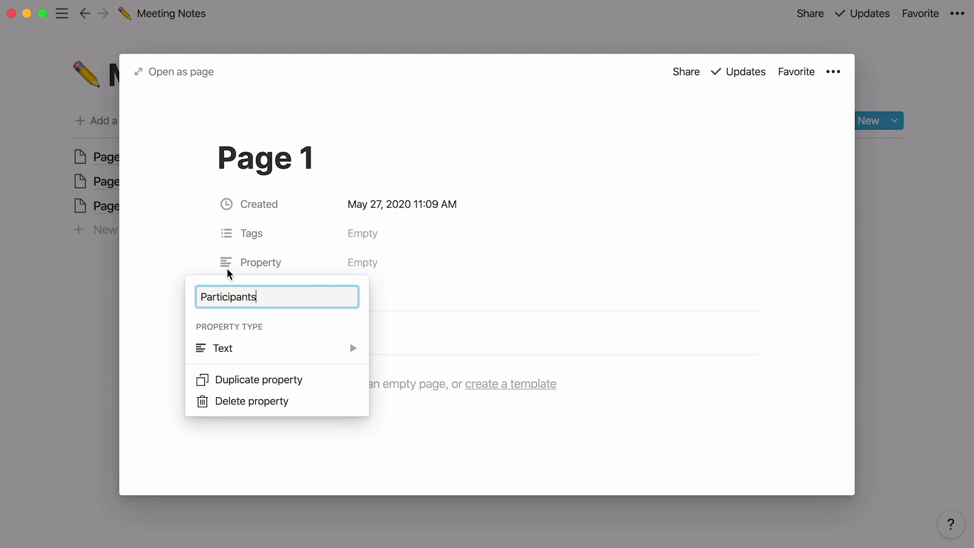
mouse_move(257, 348)
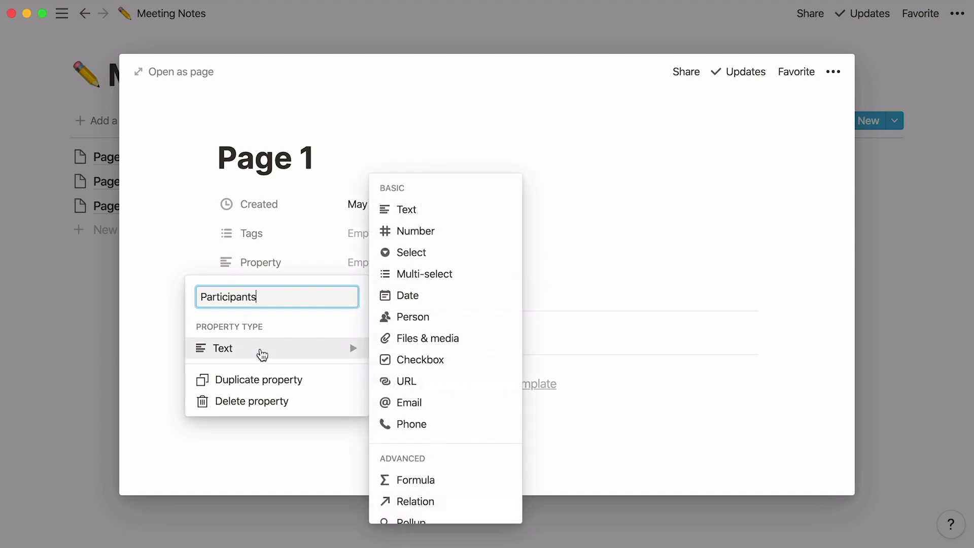
left_click(444, 319)
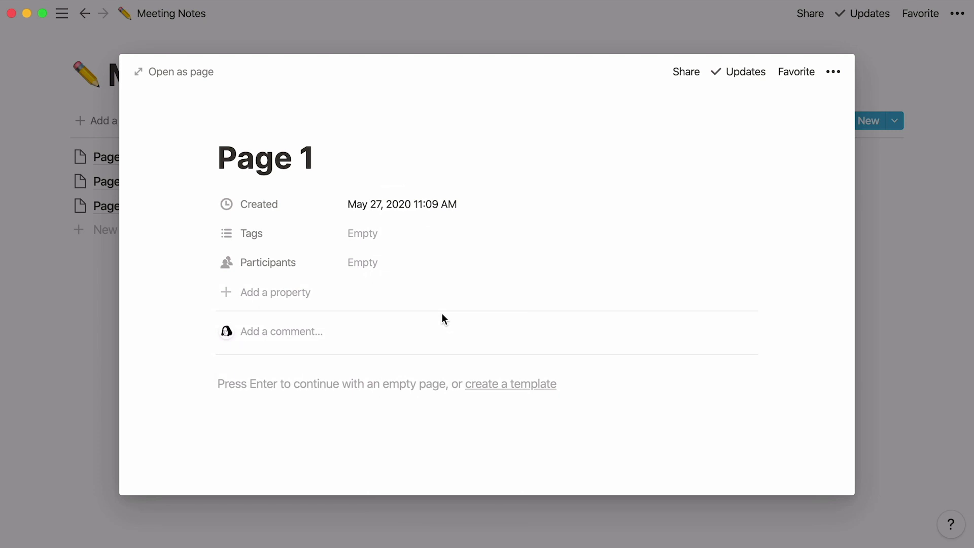
left_click(413, 263)
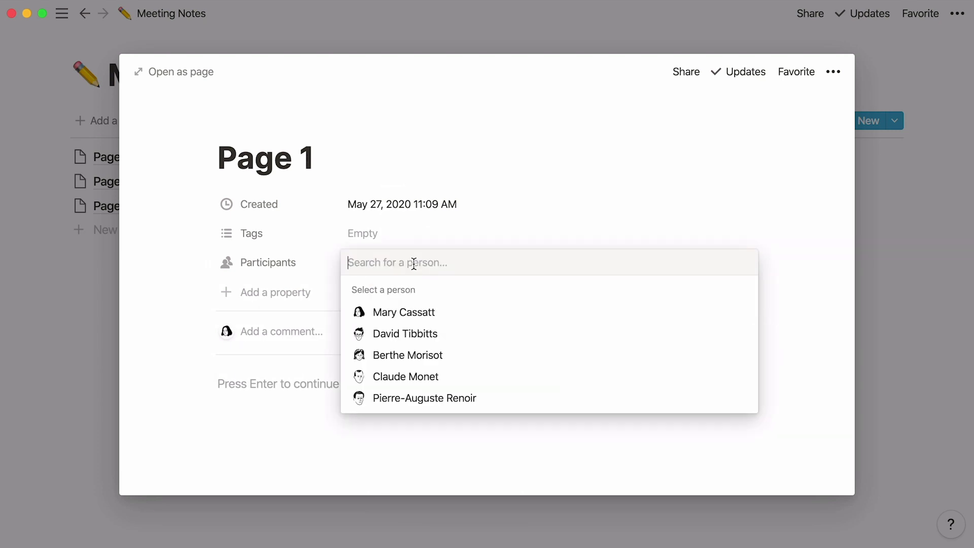
left_click(428, 311)
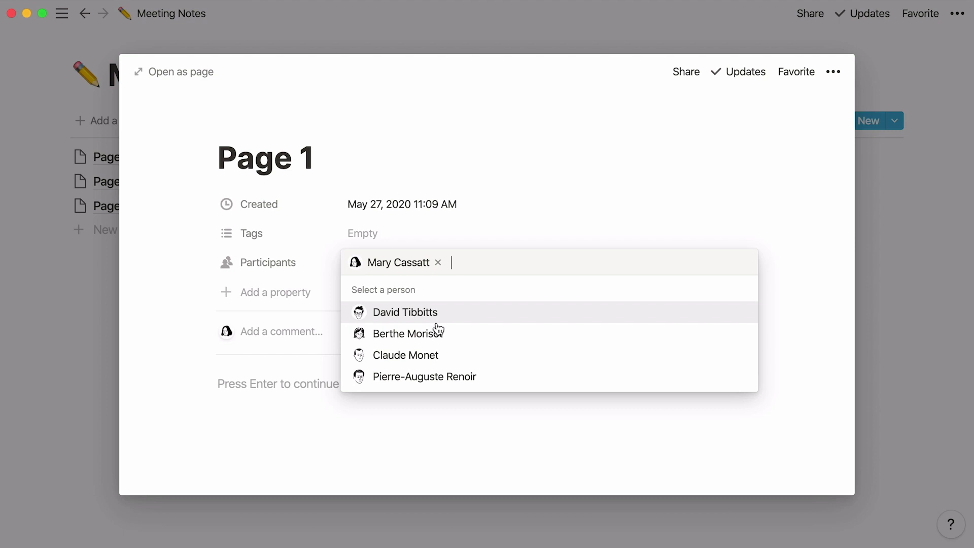
left_click(458, 339)
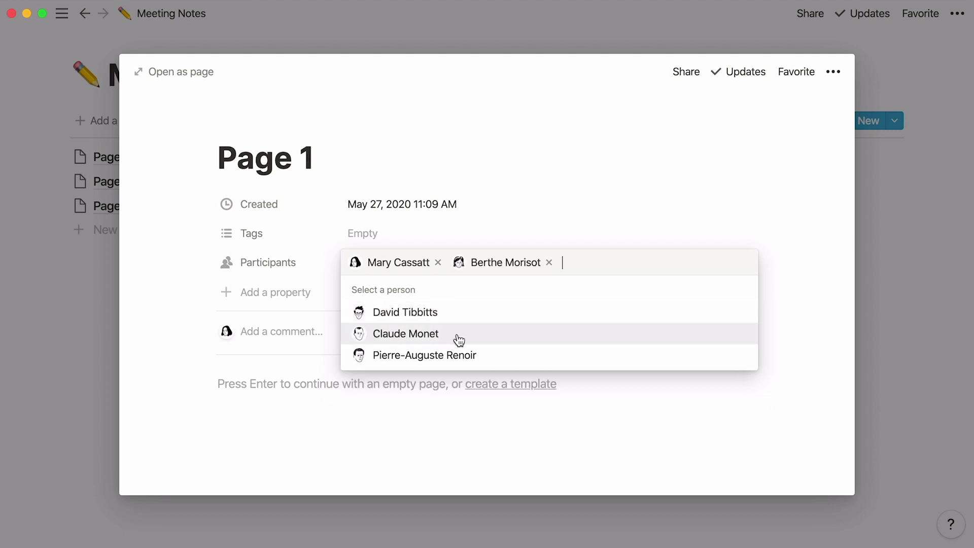
left_click(298, 291)
left_click(299, 290)
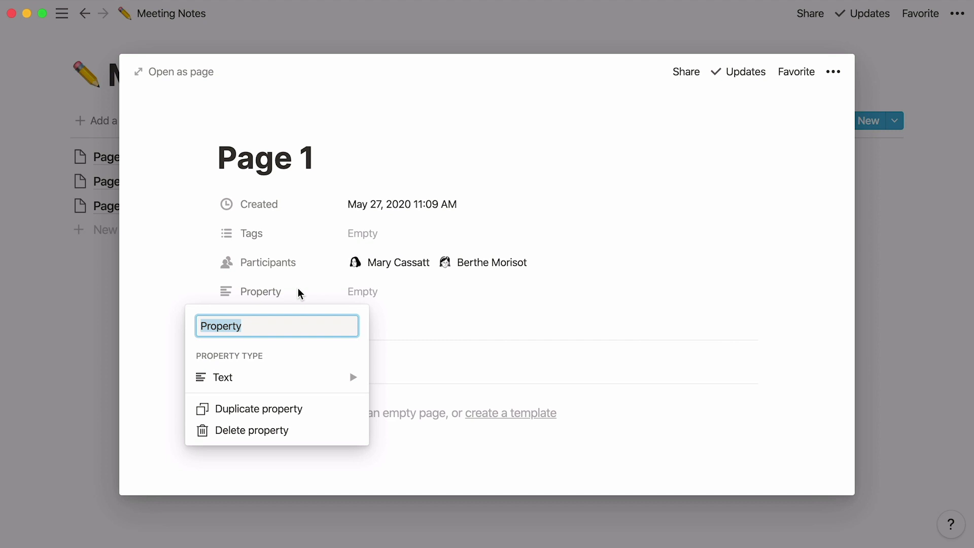
Step: Make a 'Team' multi-select with Marketing, HR, Customer Success, Engineering and Sales tags
mouse_move(328, 378)
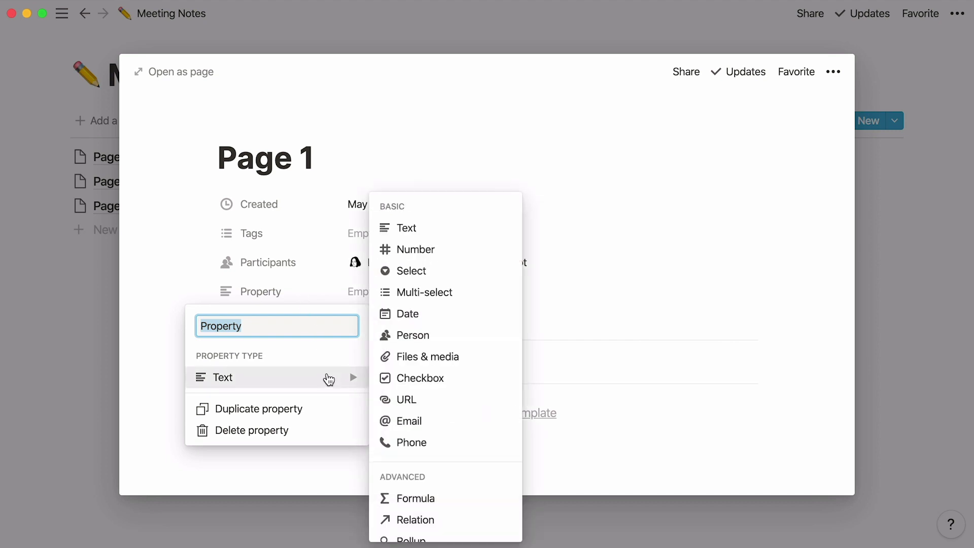
type("Team")
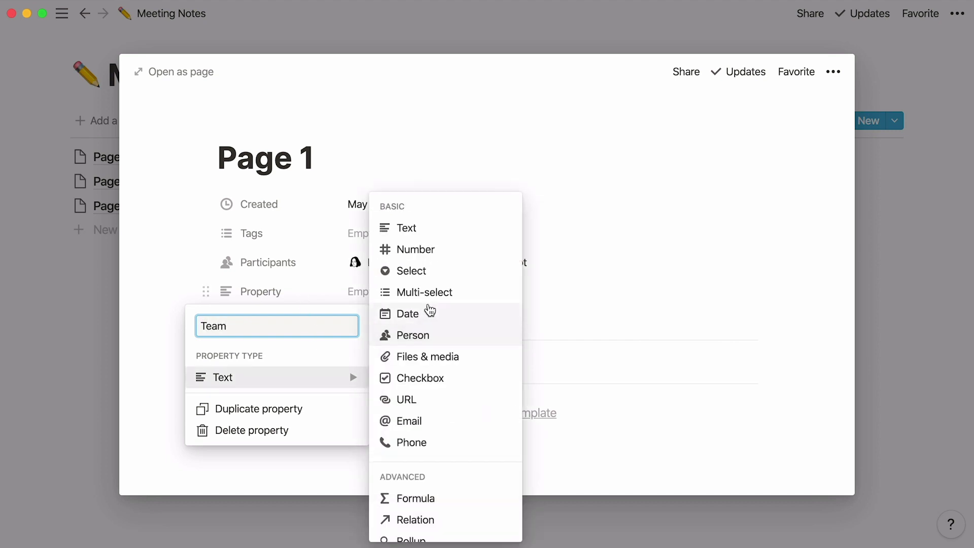
left_click(461, 292)
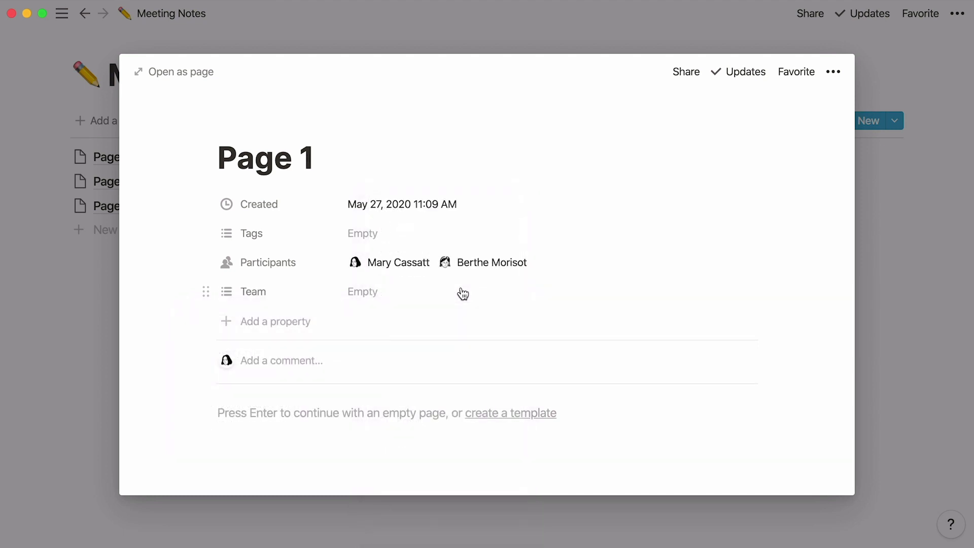
left_click(395, 294)
type("Marketing")
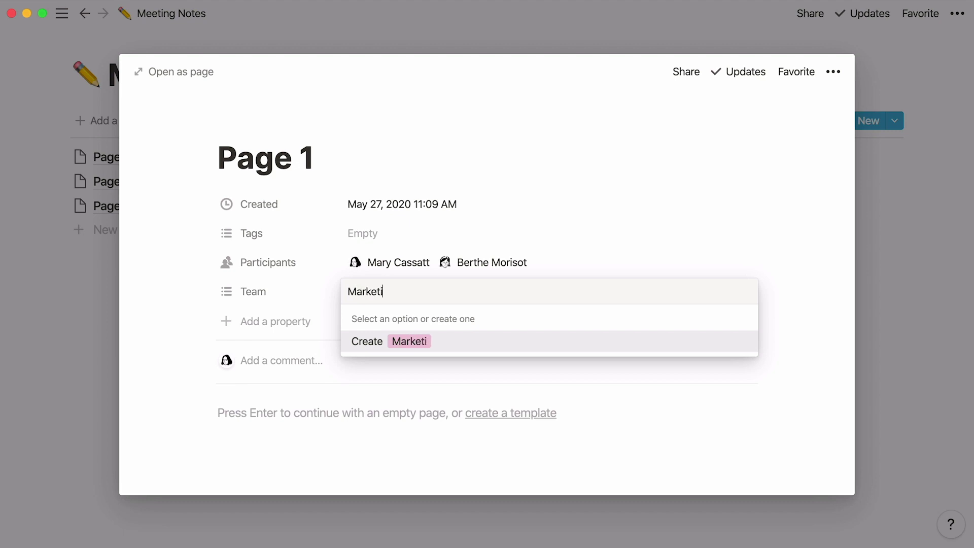
key("Return")
type("HR")
key("Return")
type("Customer Success")
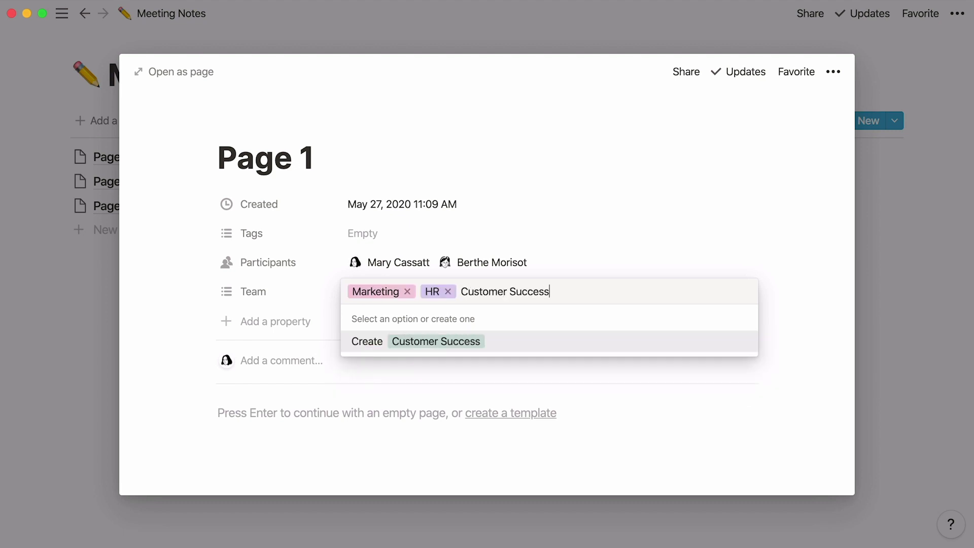
key("Return")
type("Engineering")
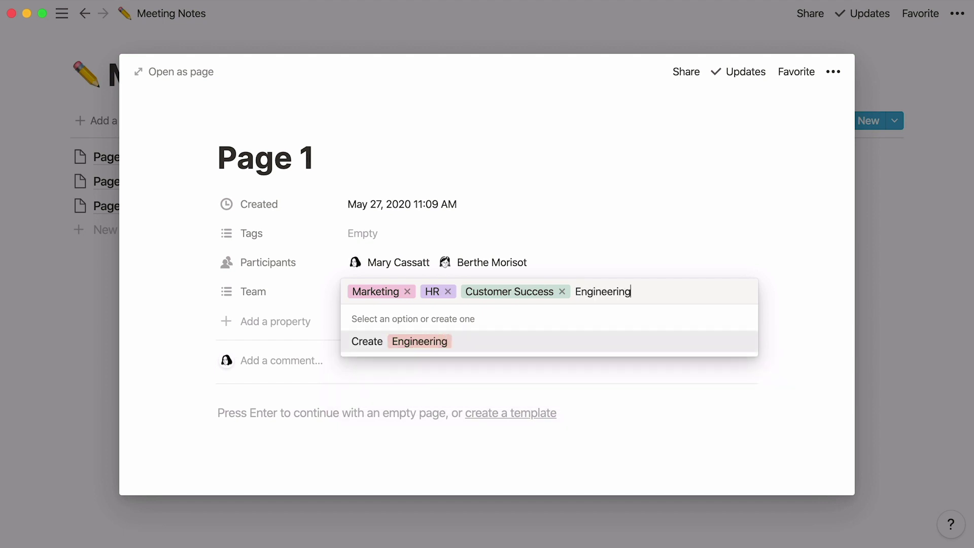
key("Return")
type("Sales")
key("Return")
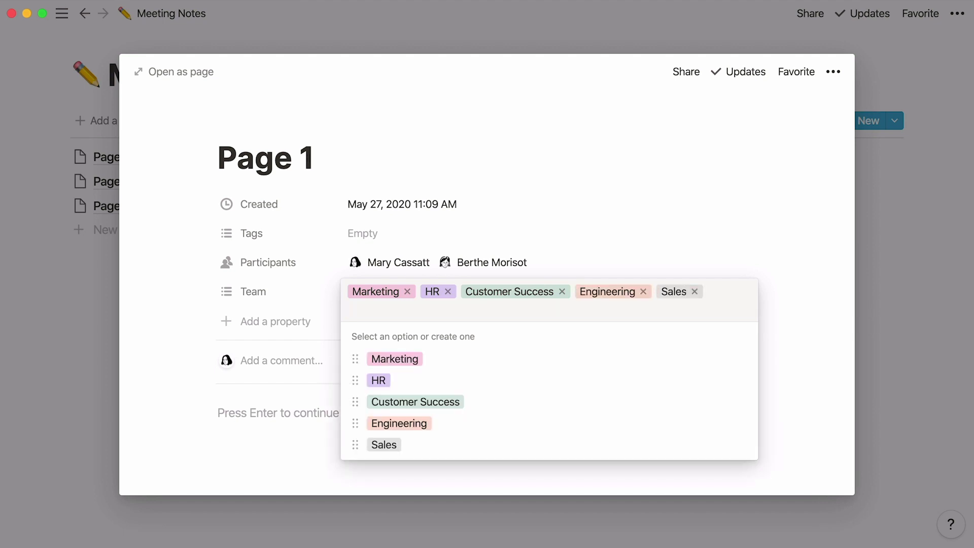
Step: Rename Engineering to a blue 'Product' option and keep only Marketing and Sales on Page 1
left_click(743, 423)
type("Product")
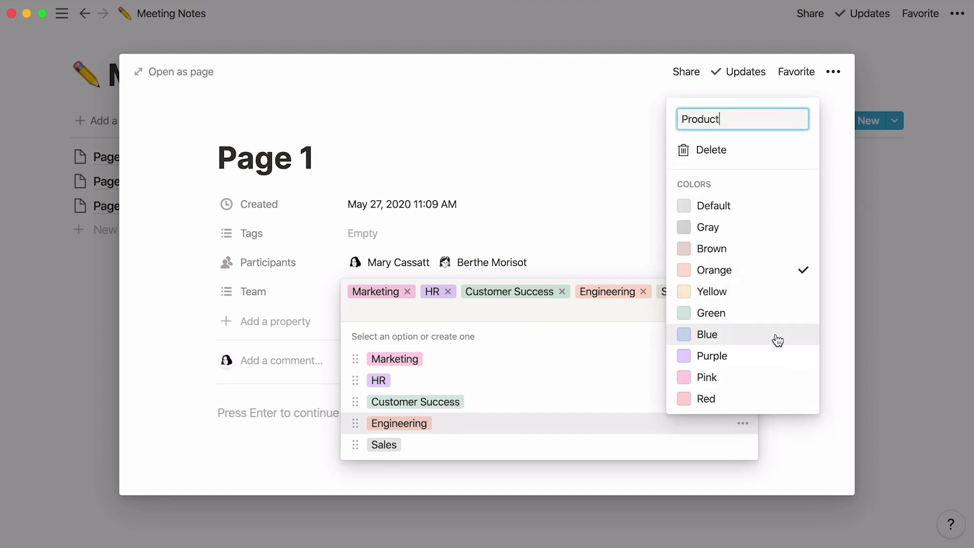
left_click(777, 340)
left_click(837, 292)
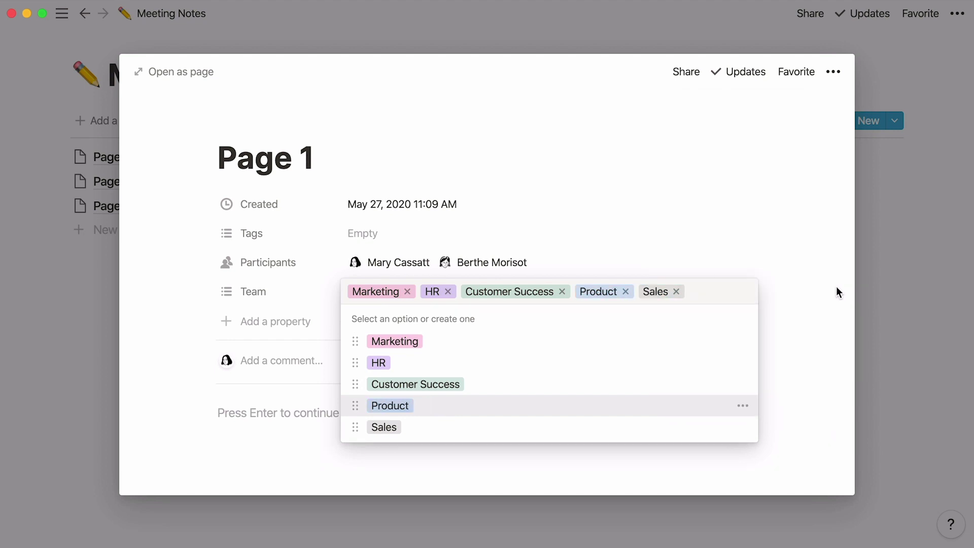
left_click(625, 291)
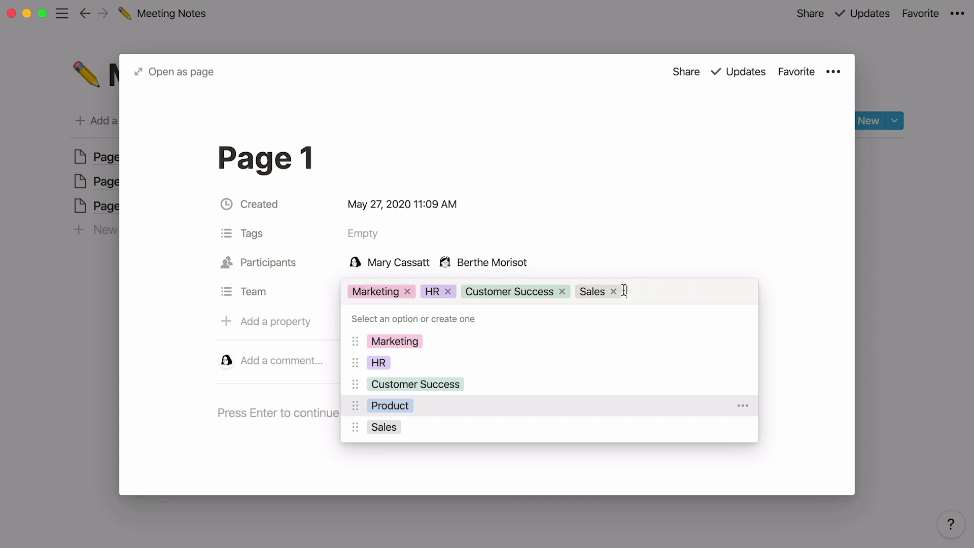
left_click(562, 291)
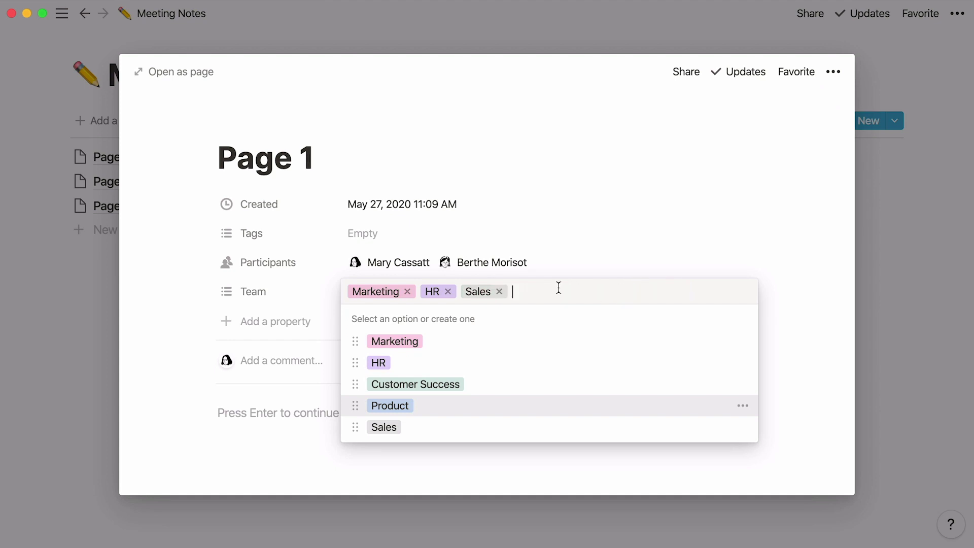
left_click(448, 291)
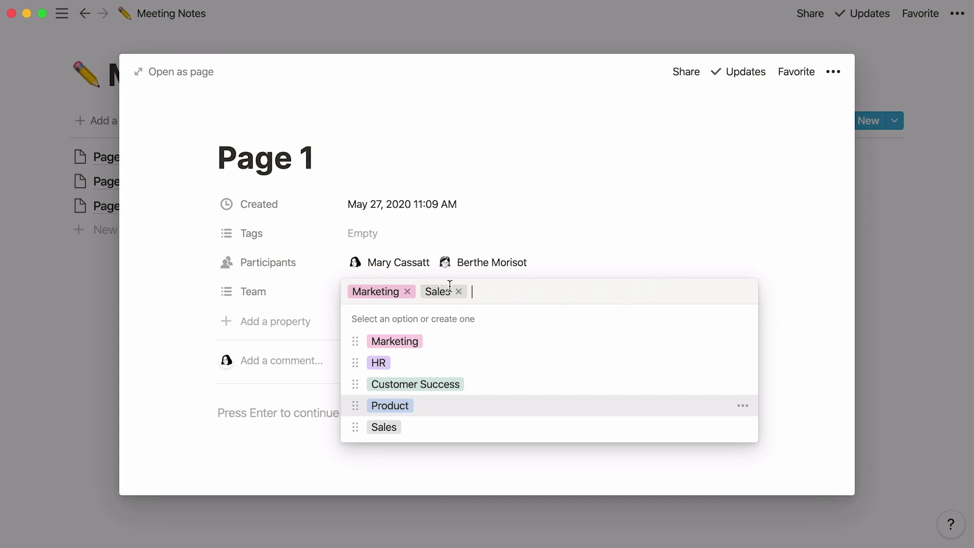
left_click(160, 337)
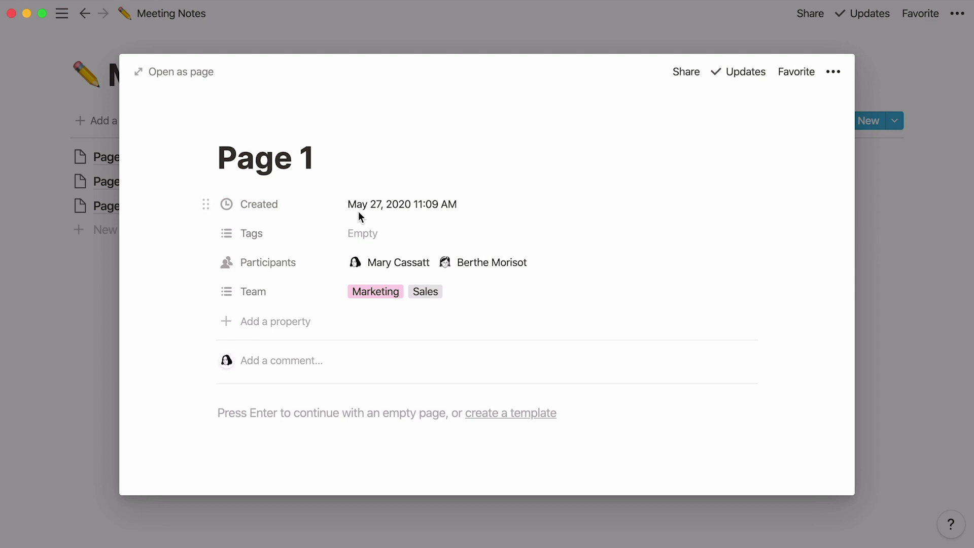
Step: Delete the Tags property
left_click(206, 232)
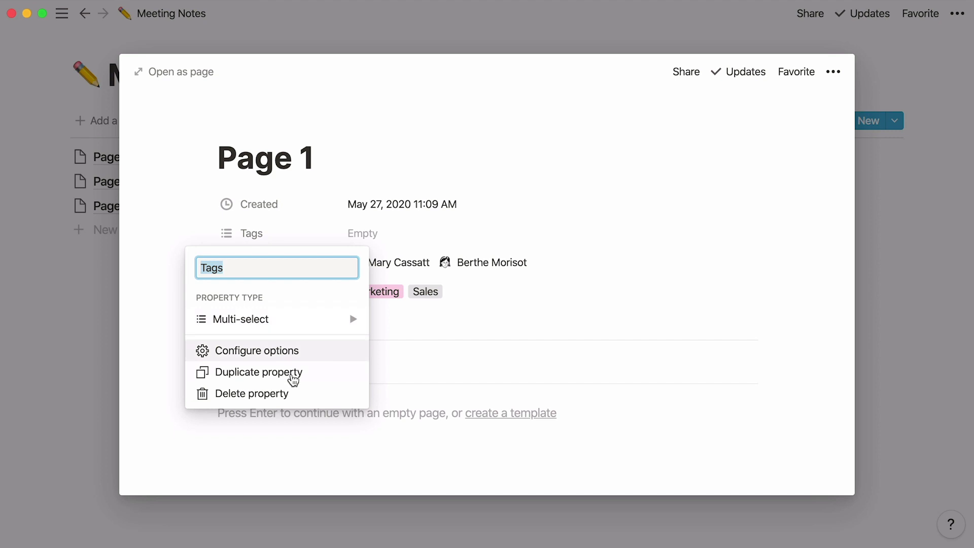
left_click(305, 395)
left_click(437, 293)
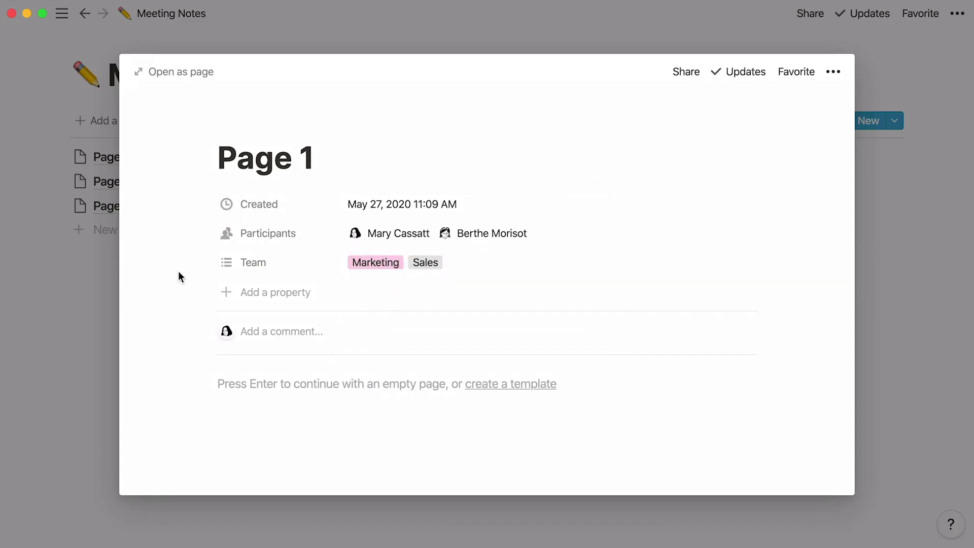
Step: Close Page 1 and create a new meeting note titled 'Offsite Planning'
left_click(522, 35)
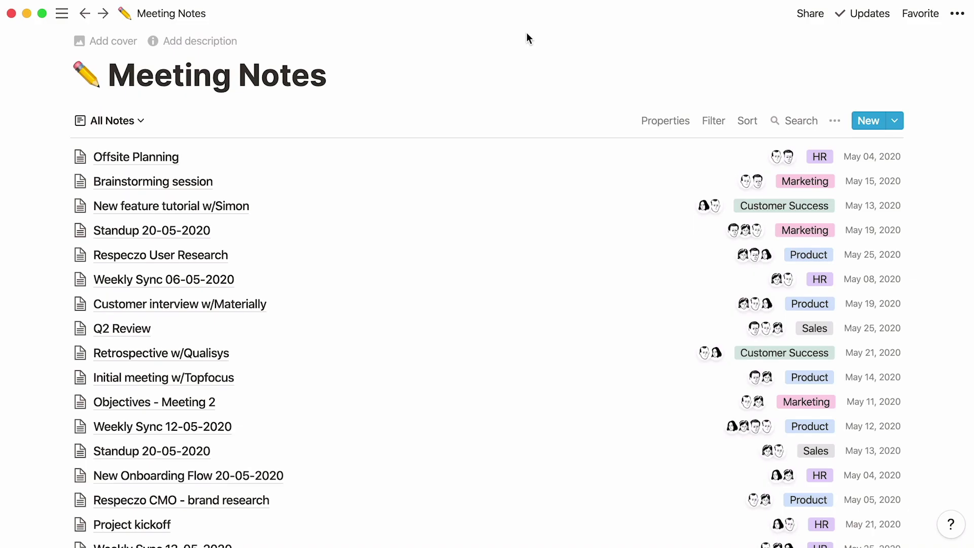
left_click(867, 123)
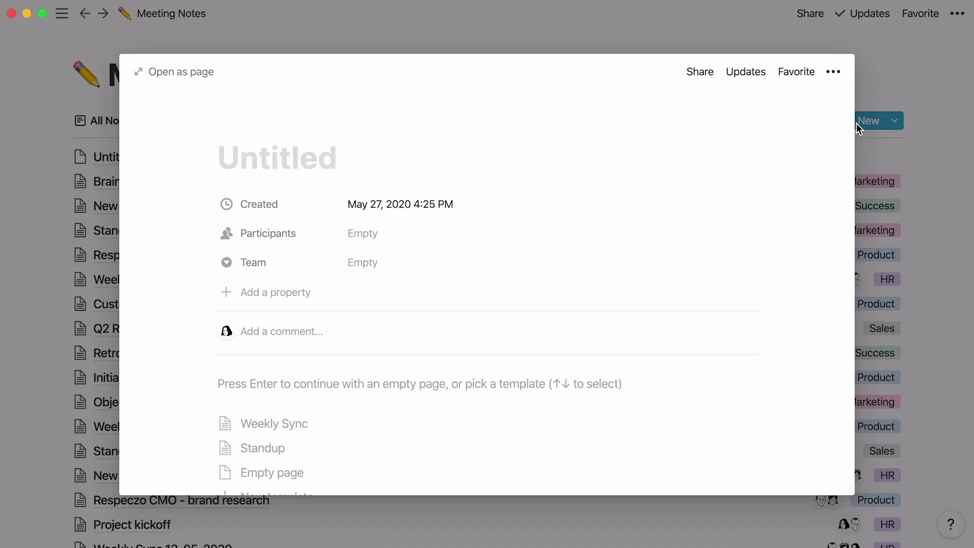
type("Offsite Planning")
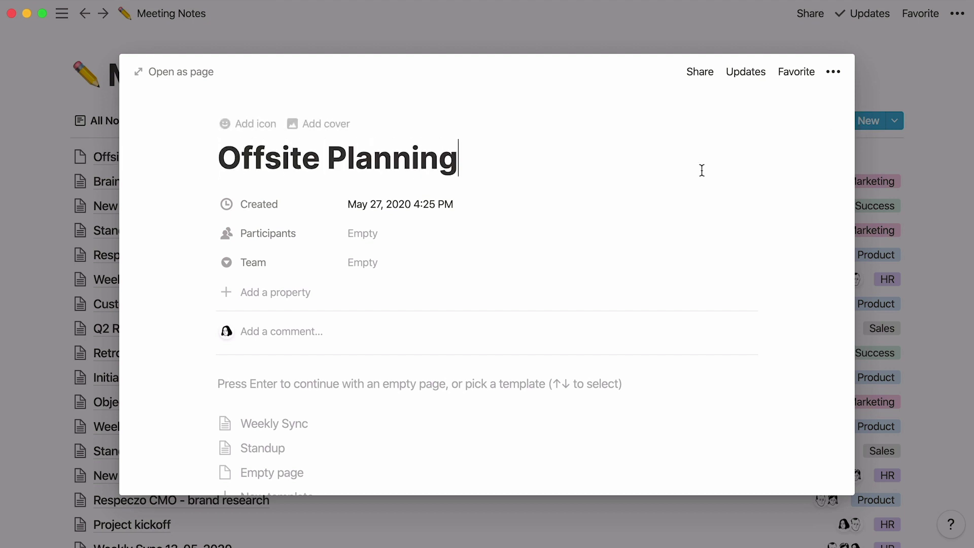
Step: Give Offsite Planning two participants, the HR team and a 'Notes' line, then close it
left_click(480, 233)
left_click(502, 347)
left_click(502, 348)
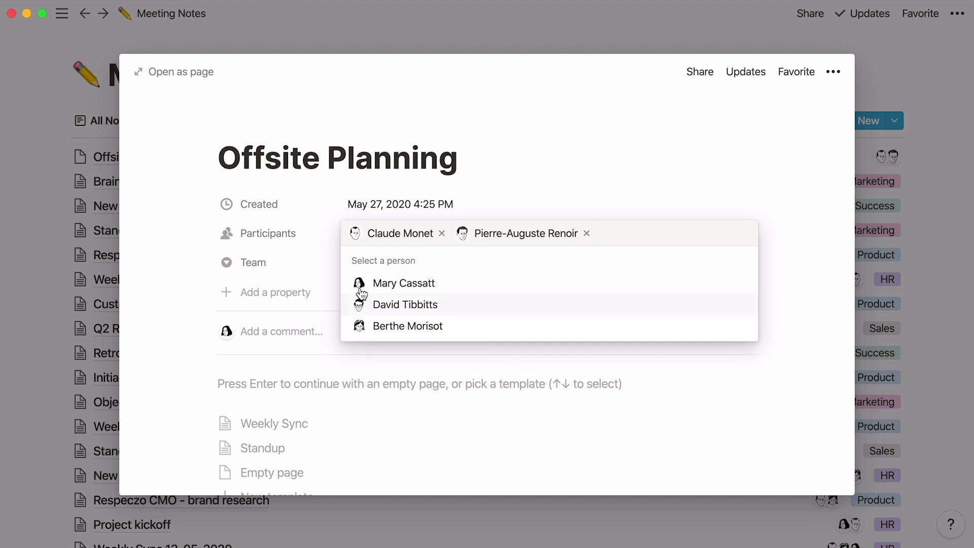
left_click(311, 268)
left_click(362, 264)
left_click(432, 310)
key("Return")
type("Notes")
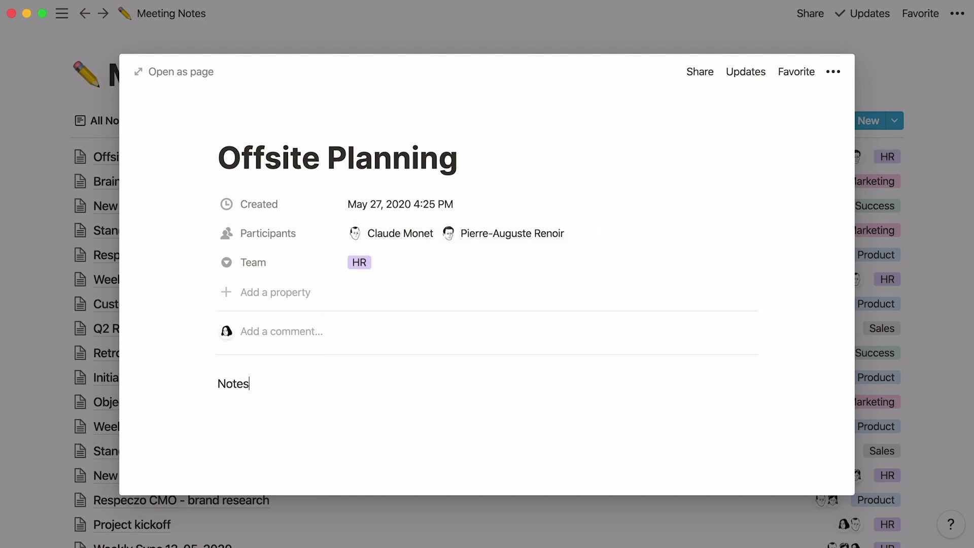
left_click(19, 306)
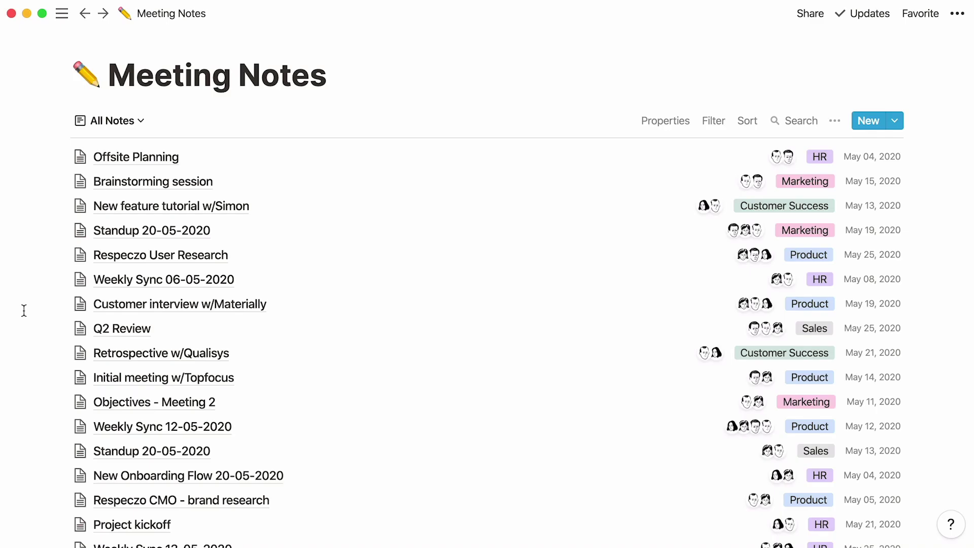
left_click(121, 426)
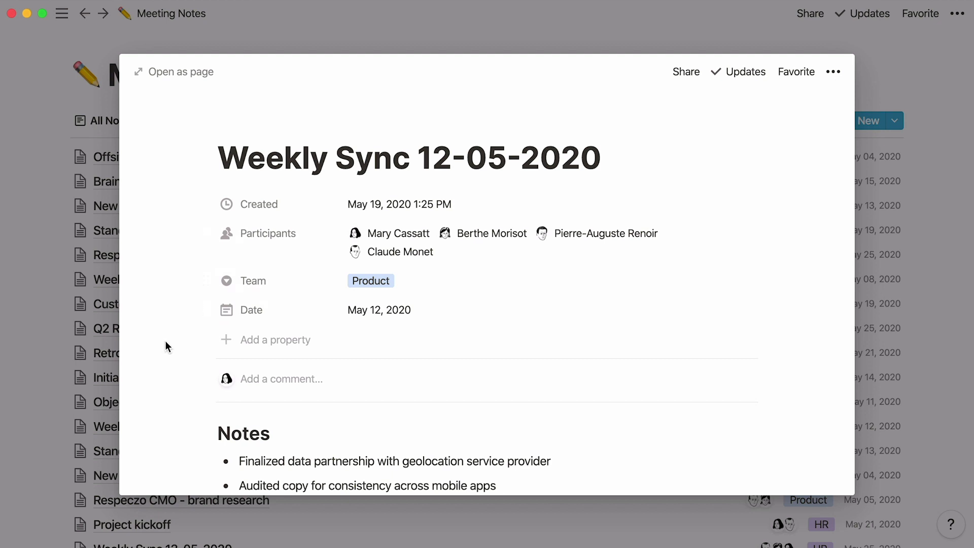
scroll(166, 343, "down", 10)
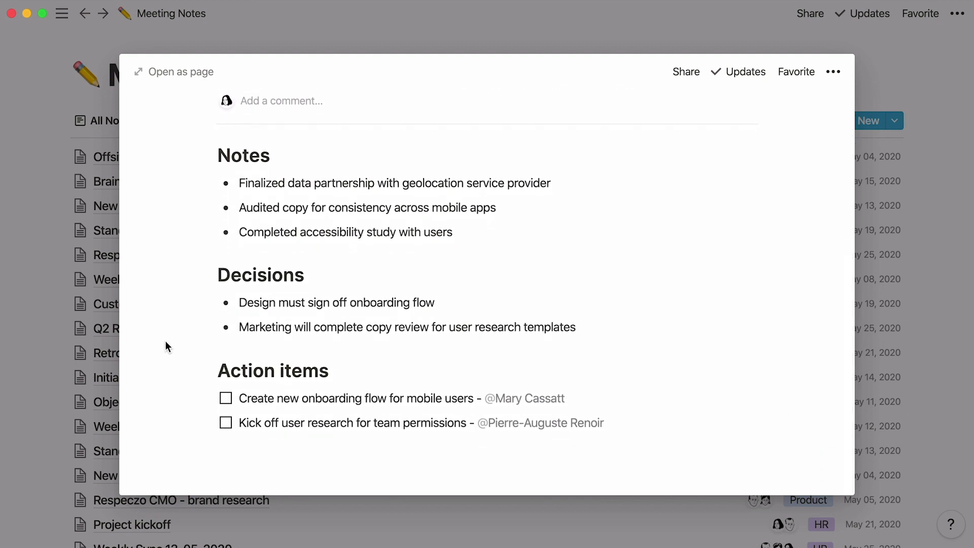
left_click(7, 412)
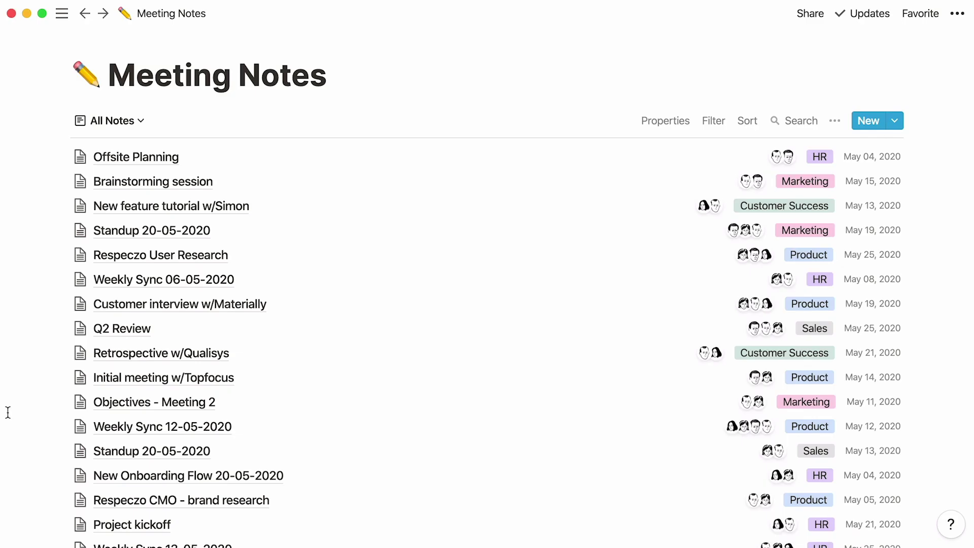
left_click(121, 116)
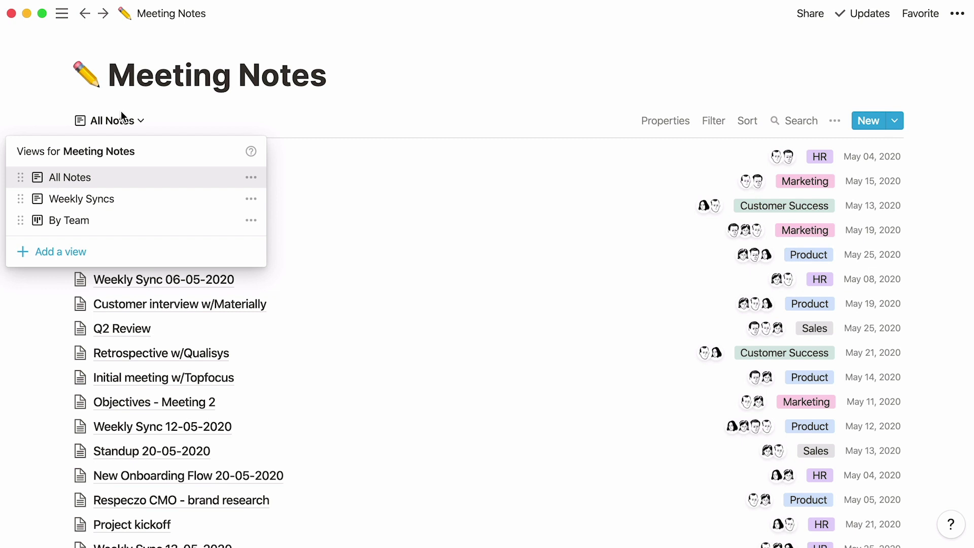
left_click(141, 219)
left_click(140, 126)
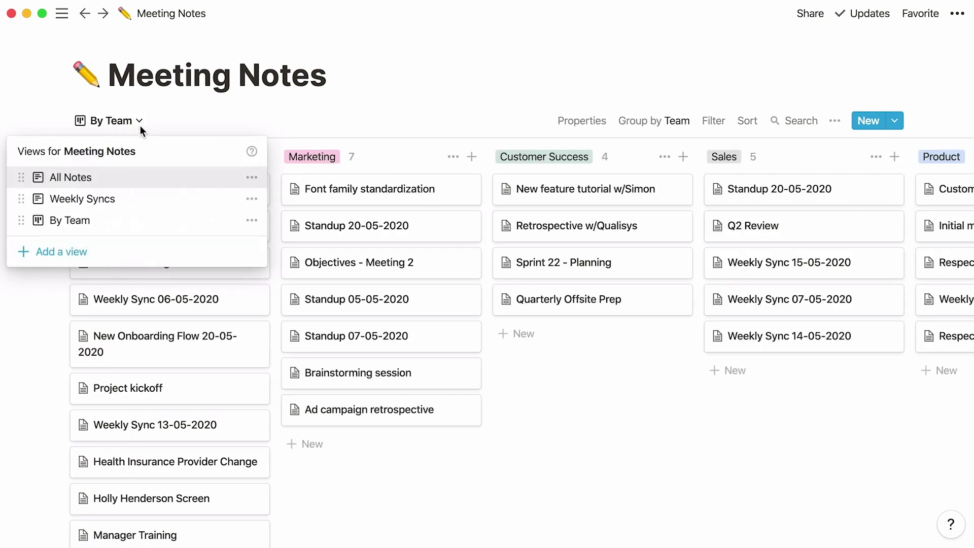
left_click(153, 198)
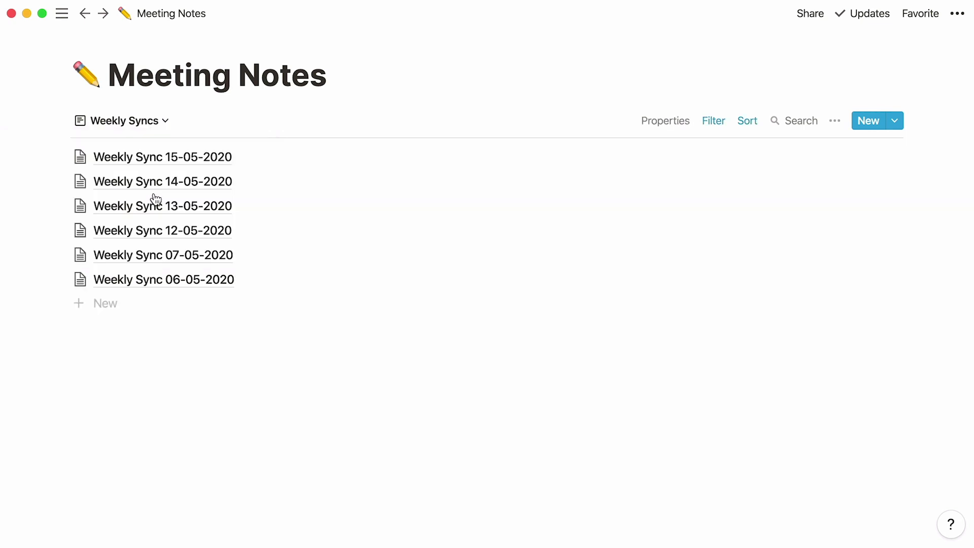
left_click(163, 122)
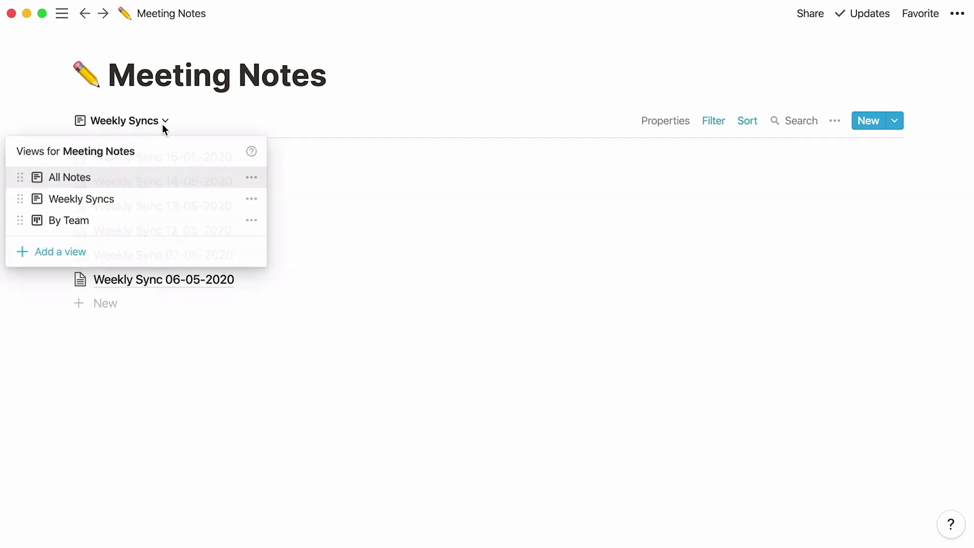
left_click(169, 177)
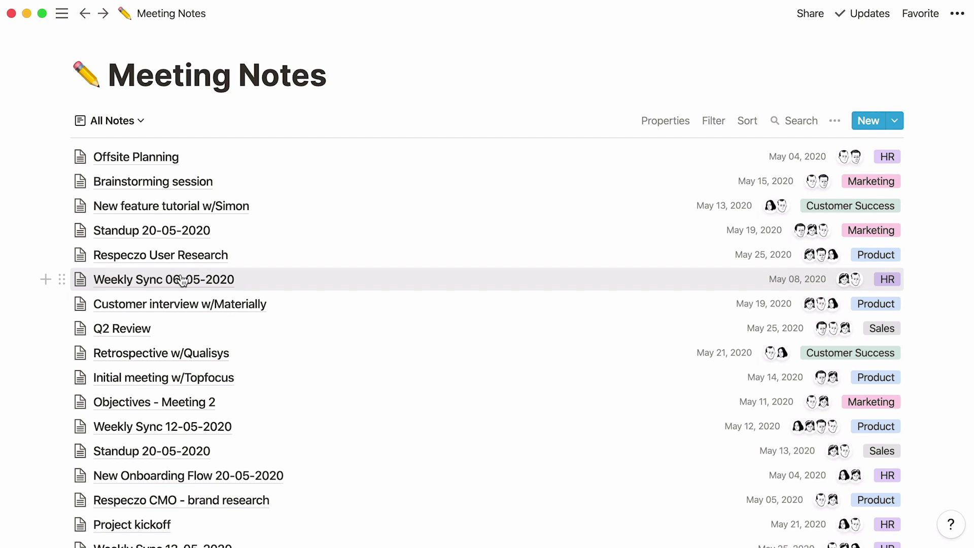
Step: Create a new Meeting Notes page template named 'Standup'
left_click(892, 120)
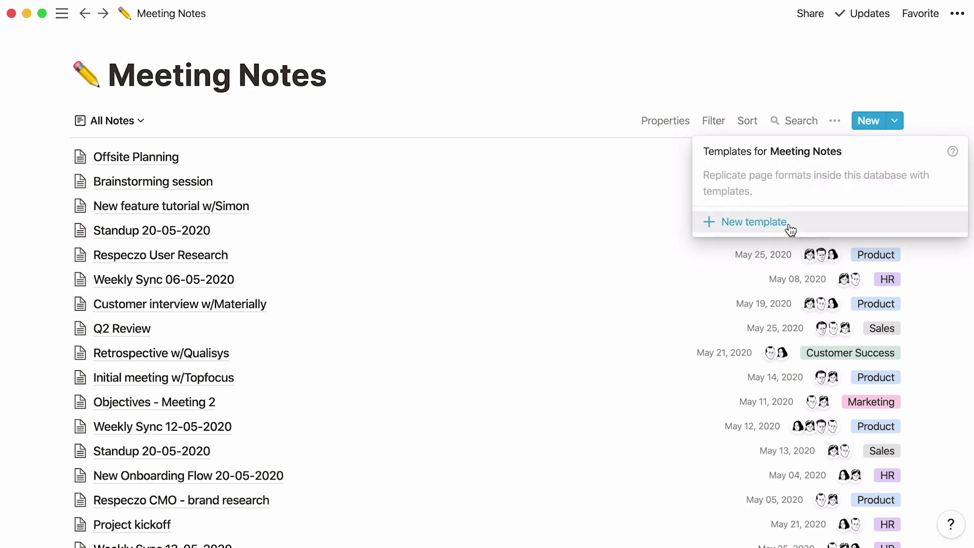
left_click(790, 225)
type("Standup")
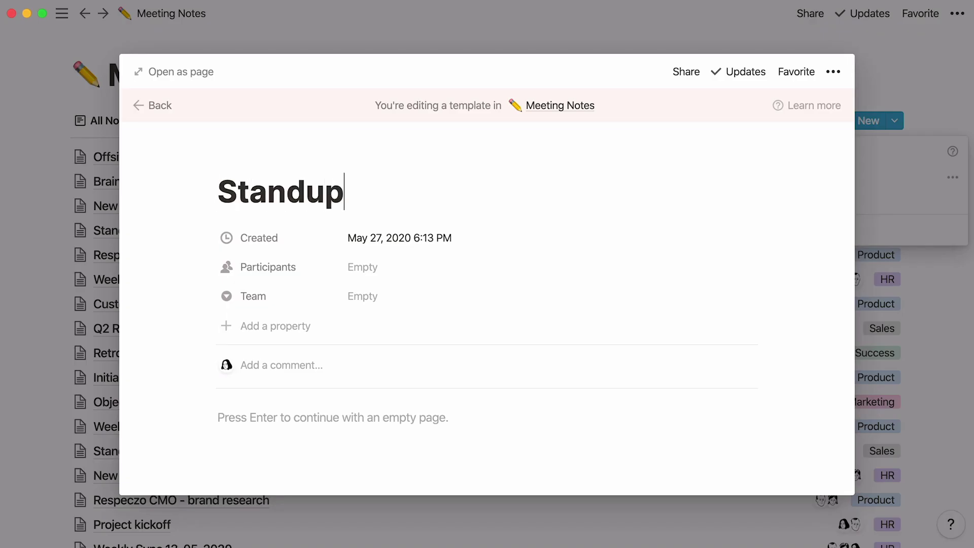
key("Return")
Step: Add a 'Discussion' heading with a bullet and an 'Action Items' heading with a to-do
type("## Discussion")
key("Return")
type("-")
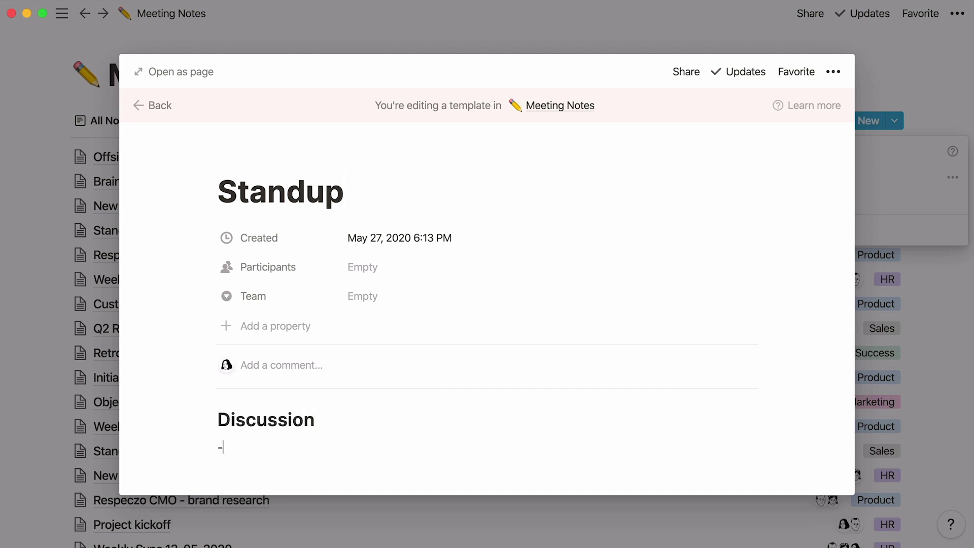
key("Return")
type("## ")
type("Action Items")
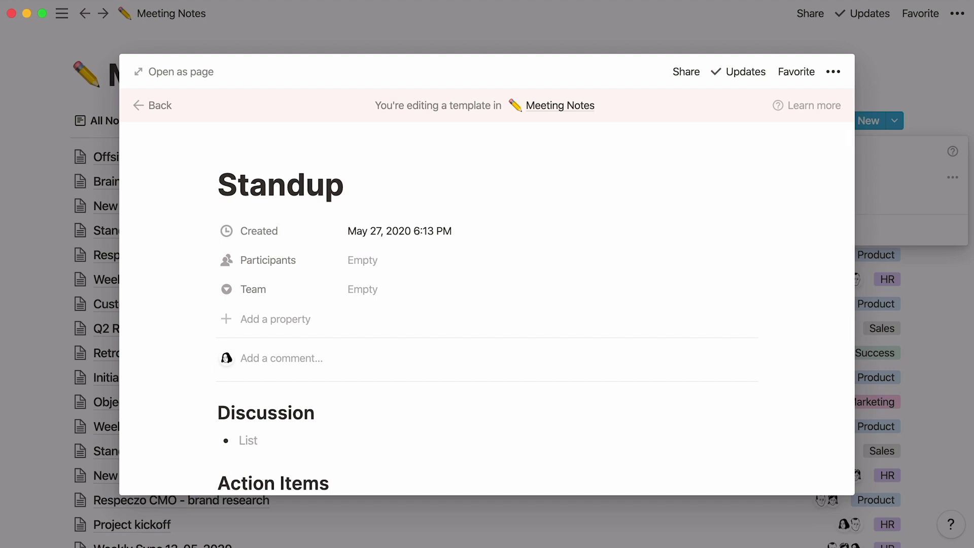
key("Return")
type("[]")
Step: Preset three participants and the Marketing team, then close the template editor and templates list
scroll(705, 232, "up", 4)
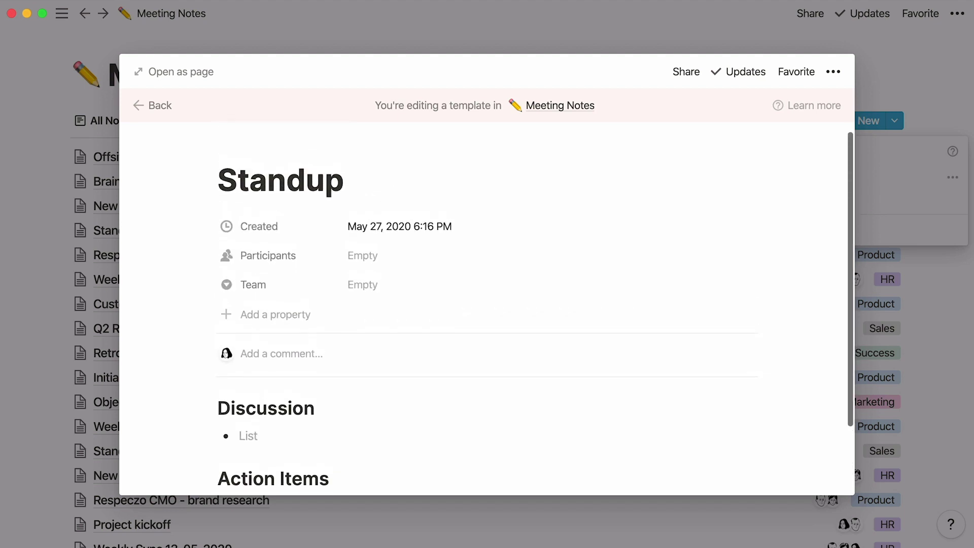
left_click(404, 273)
left_click(467, 315)
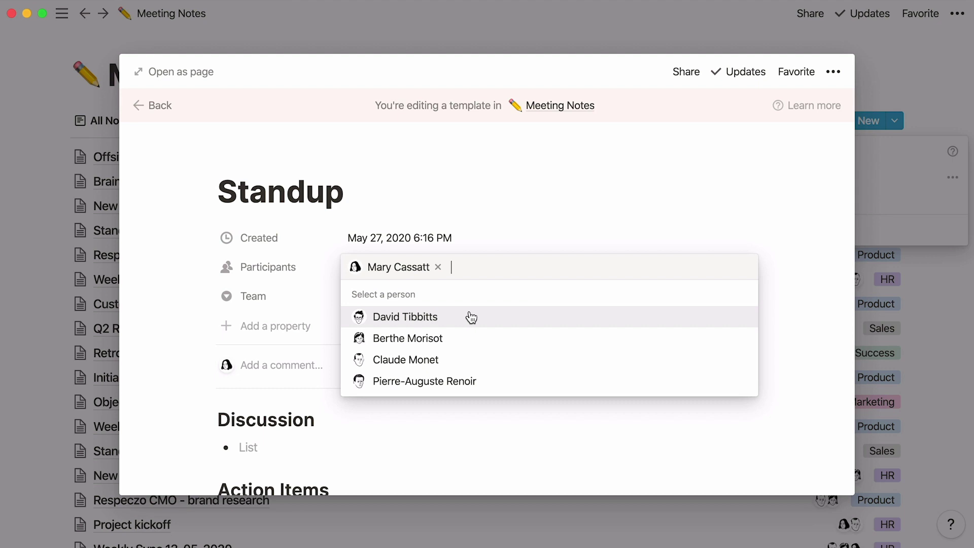
left_click(505, 382)
left_click(519, 368)
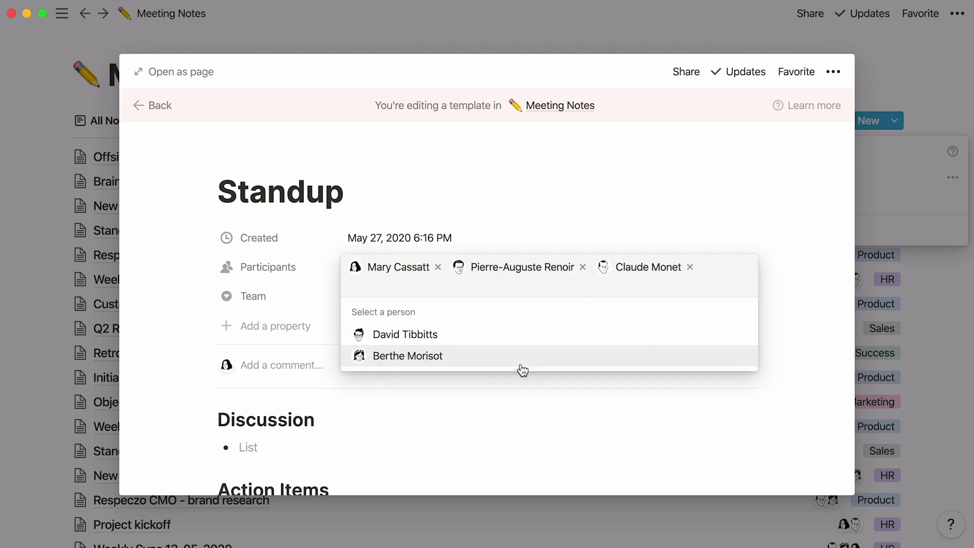
left_click(303, 295)
left_click(365, 296)
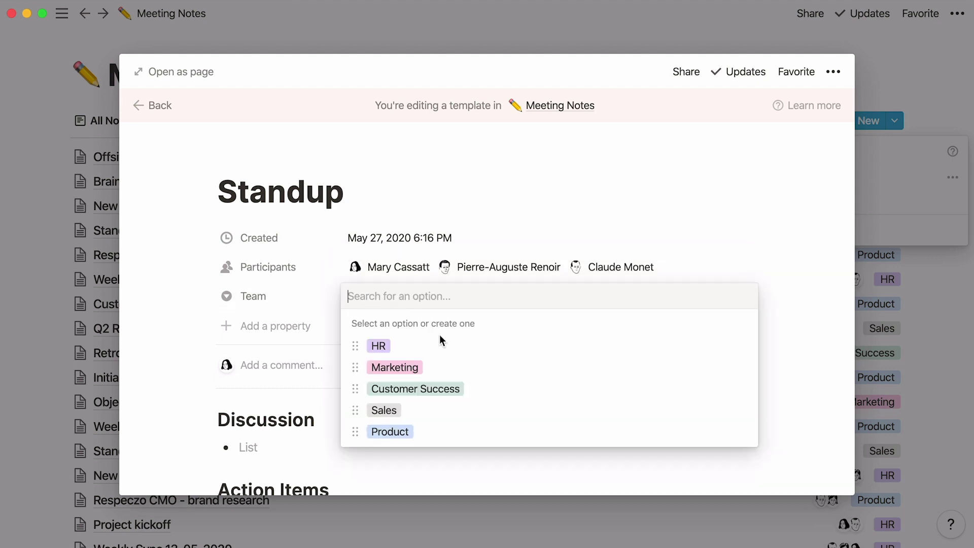
left_click(479, 368)
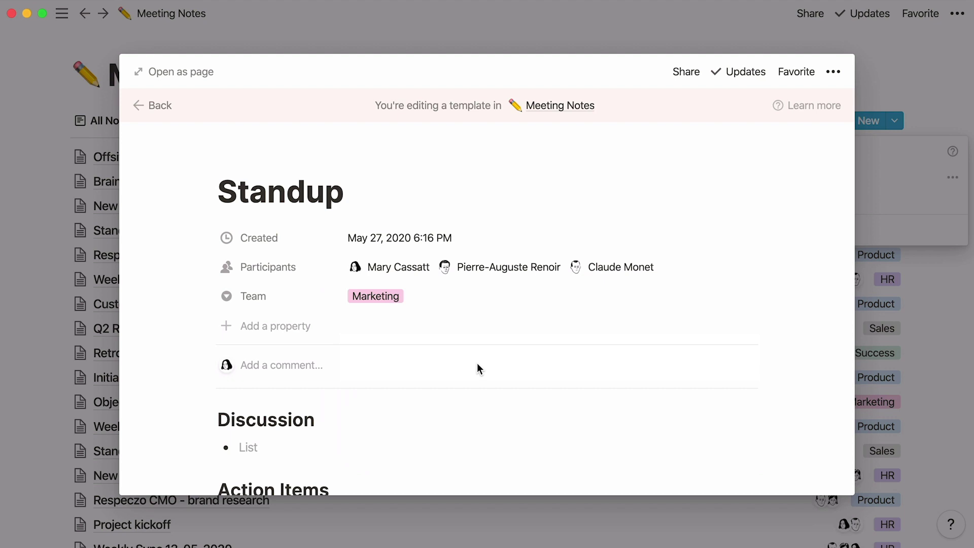
left_click(897, 81)
left_click(898, 121)
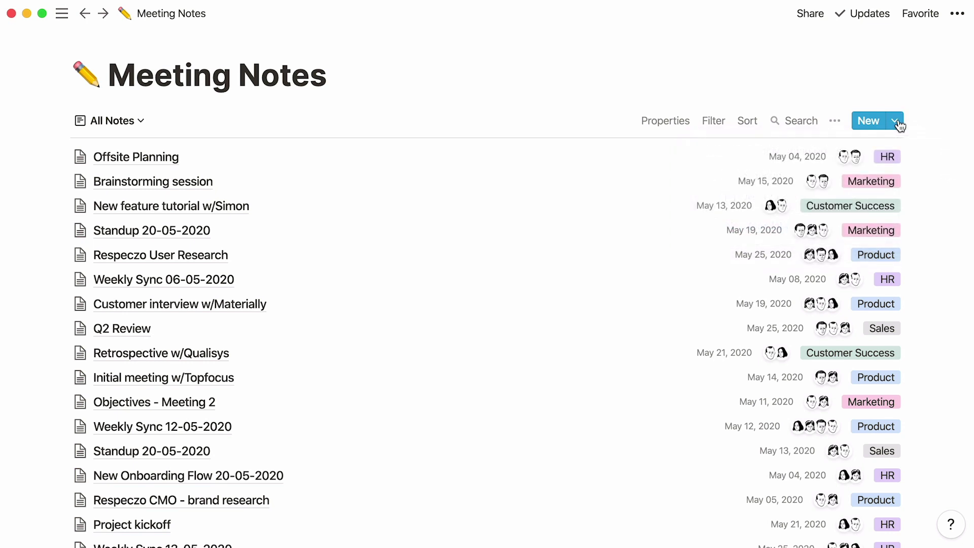
Step: Create a new meeting note from the Standup template and close it
left_click(893, 122)
left_click(832, 179)
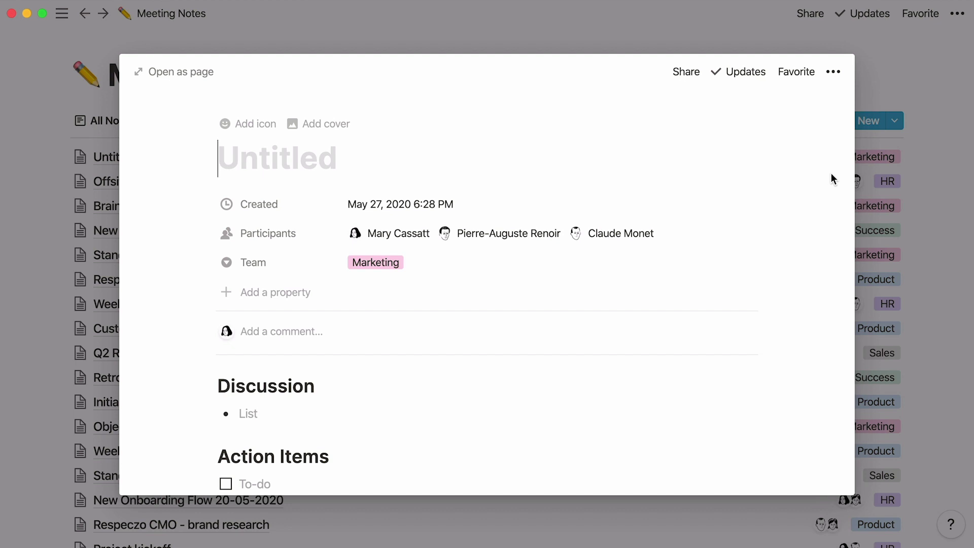
left_click(941, 72)
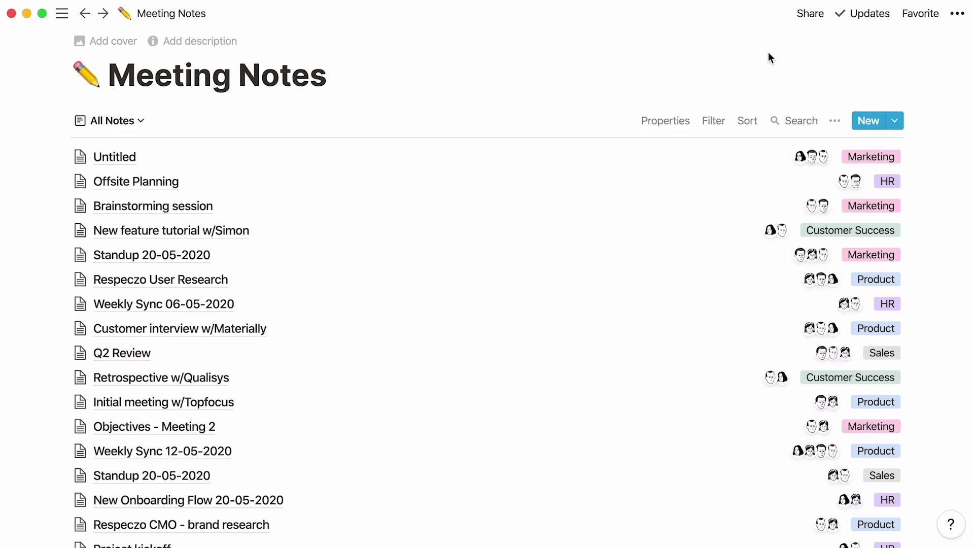
Step: Dock the workspace sidebar open, visit Projects, and return to Meeting Notes
left_click(65, 19)
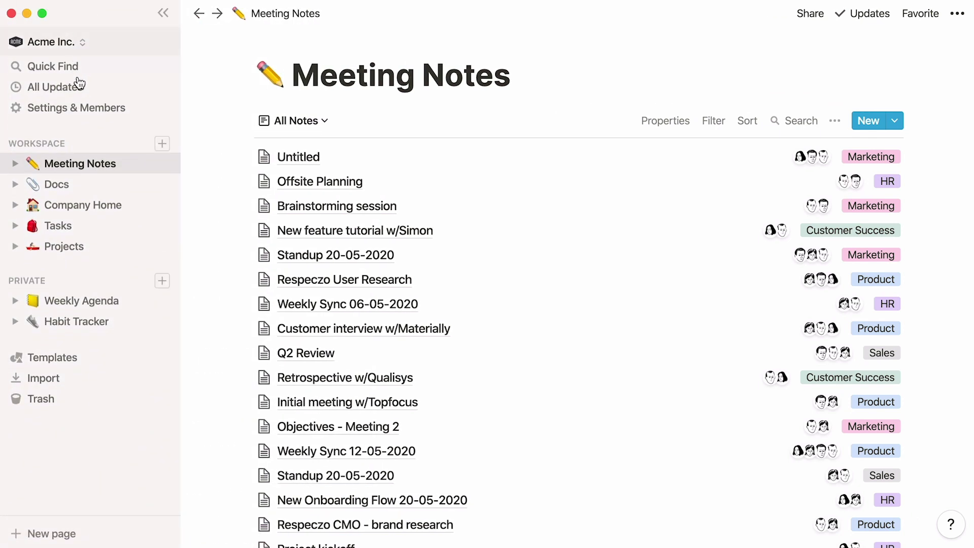
left_click(115, 253)
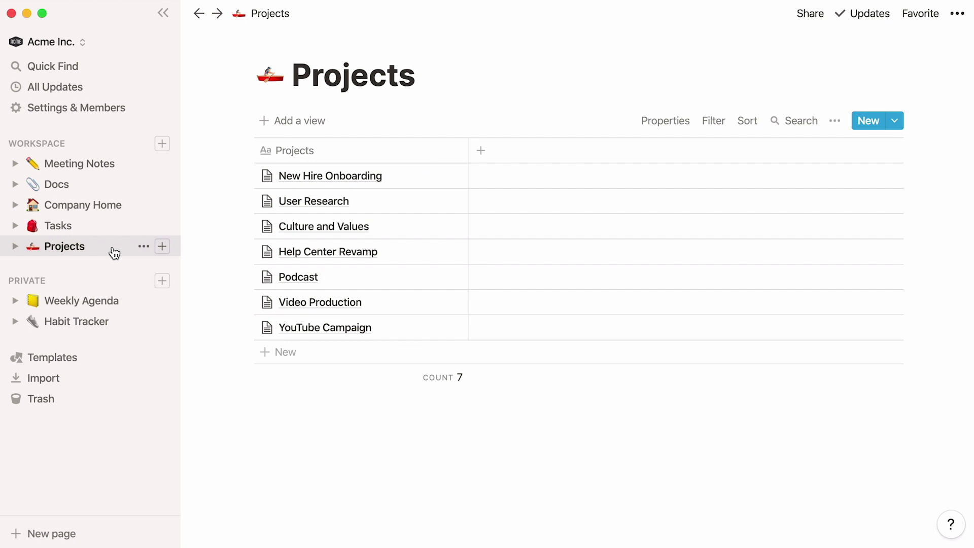
left_click(123, 169)
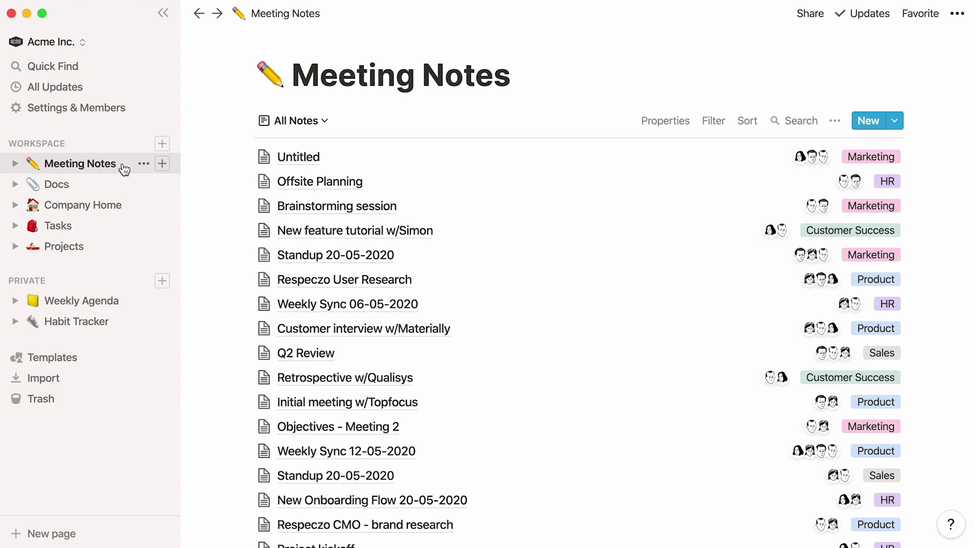
Step: Add a 'Project' Relation property to Meeting Notes linked to the Projects database
left_click(653, 122)
left_click(631, 255)
type("Project")
left_click(653, 324)
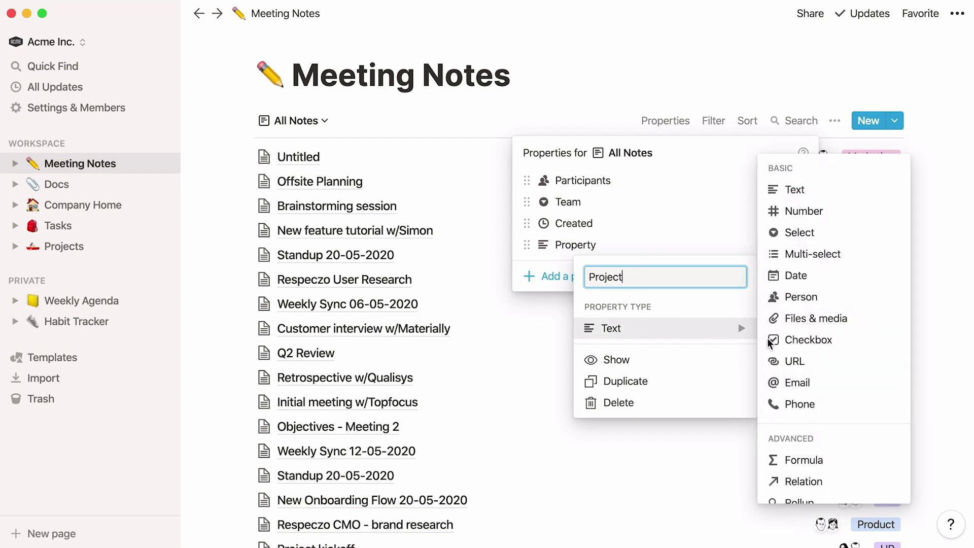
left_click(833, 484)
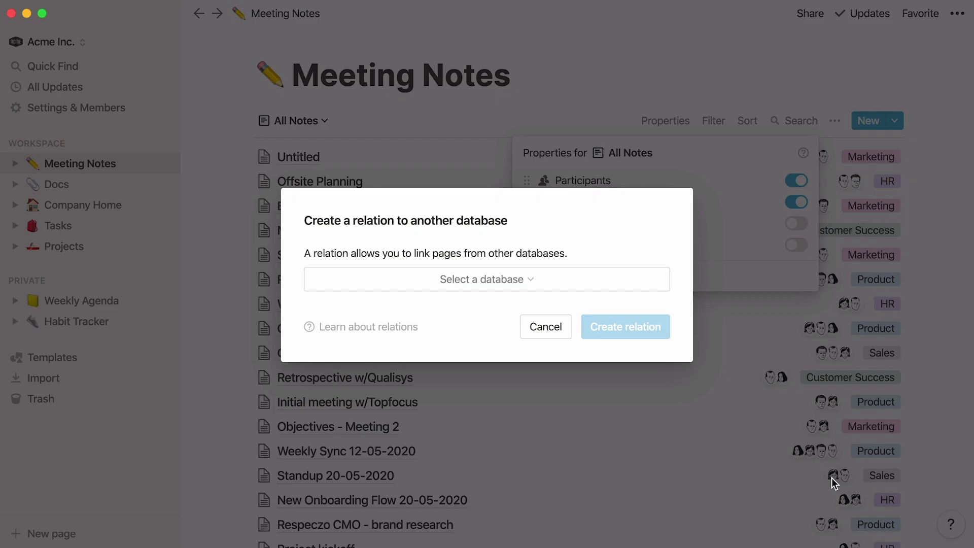
left_click(598, 280)
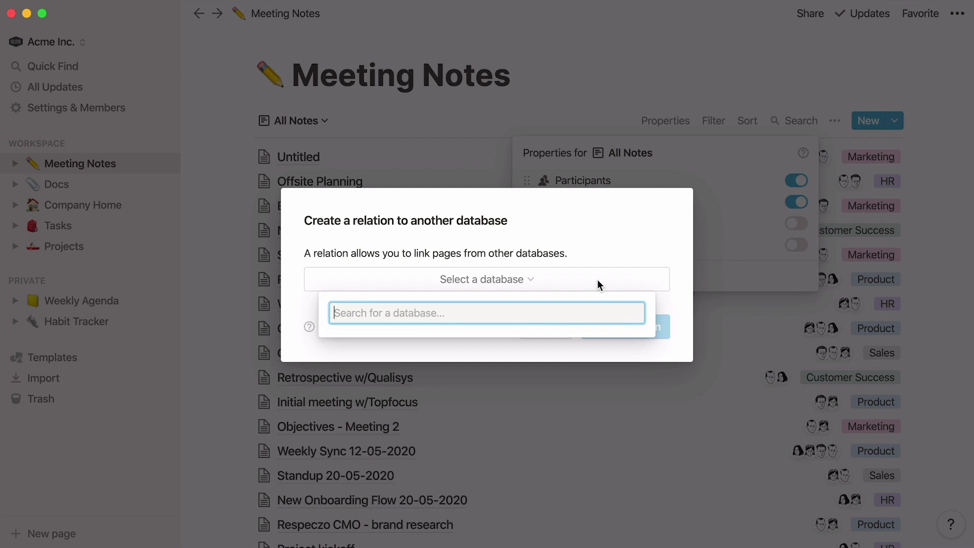
type("projects")
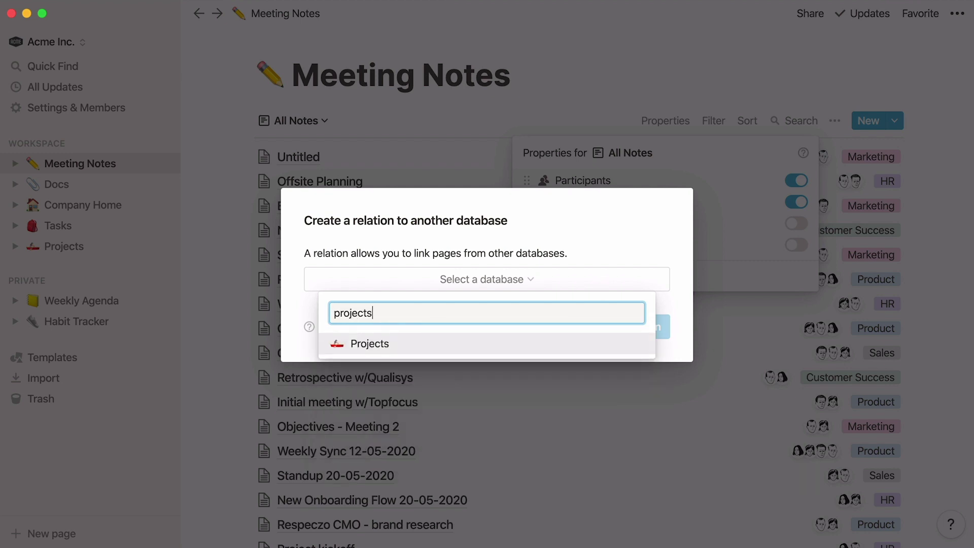
left_click(539, 344)
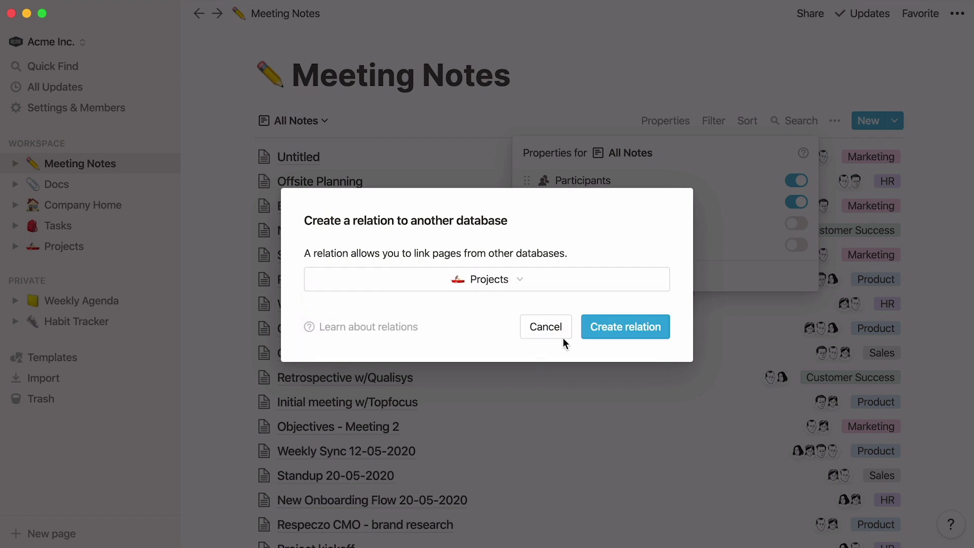
left_click(599, 330)
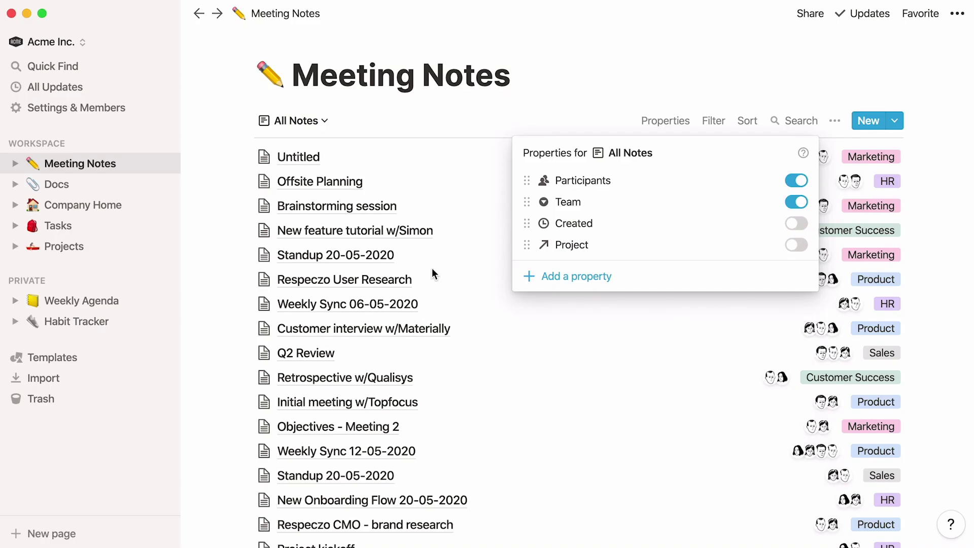
Step: Set Standup 20-05-2020's Project to Help Center Revamp and open that project's page
left_click(391, 260)
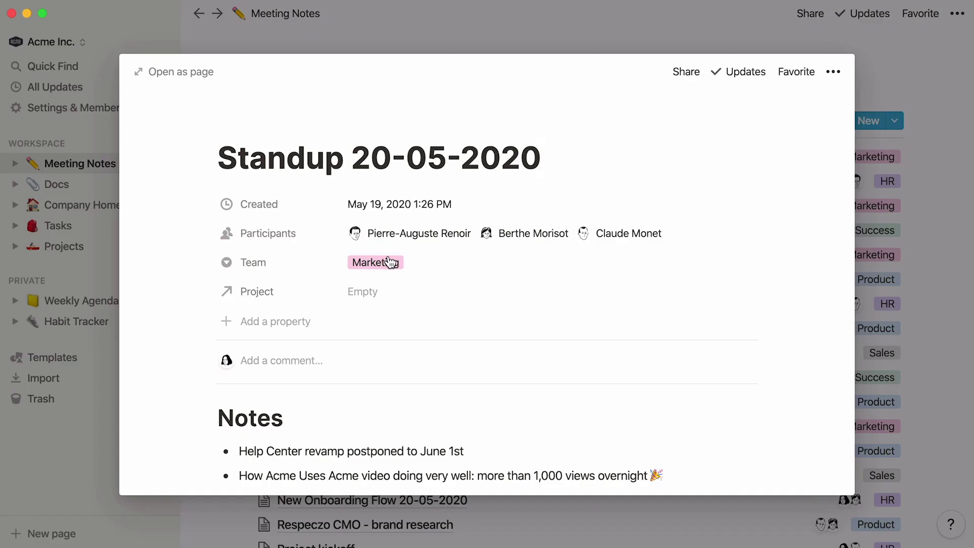
left_click(364, 292)
type("help center")
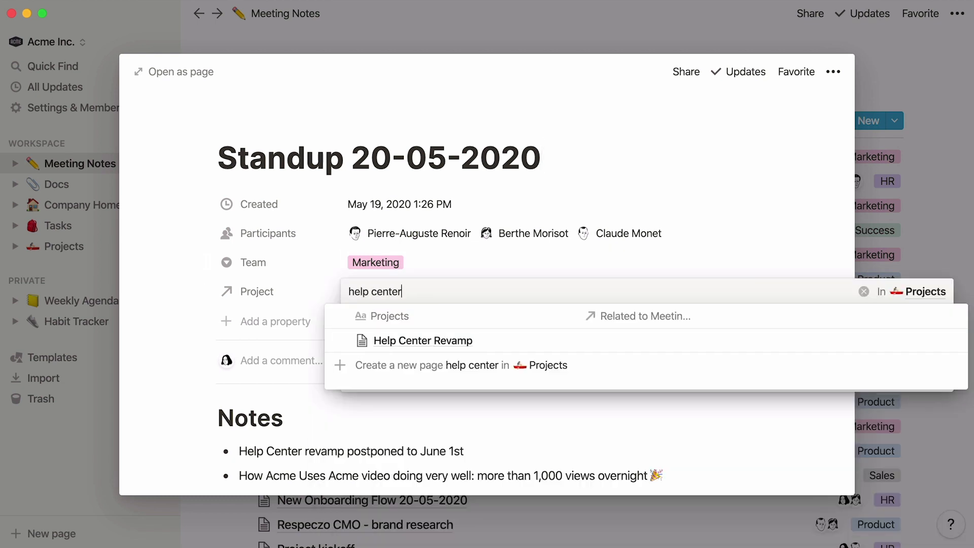
left_click(371, 341)
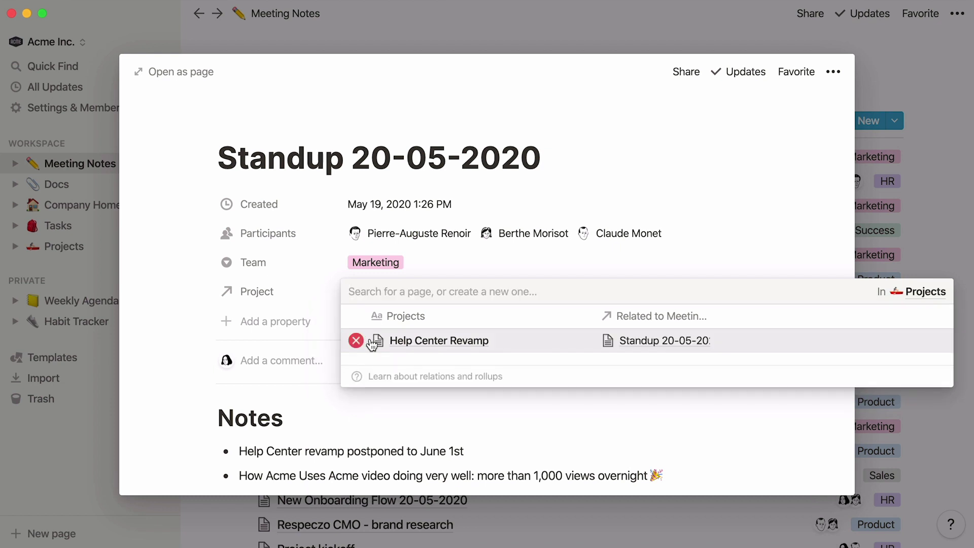
left_click(475, 340)
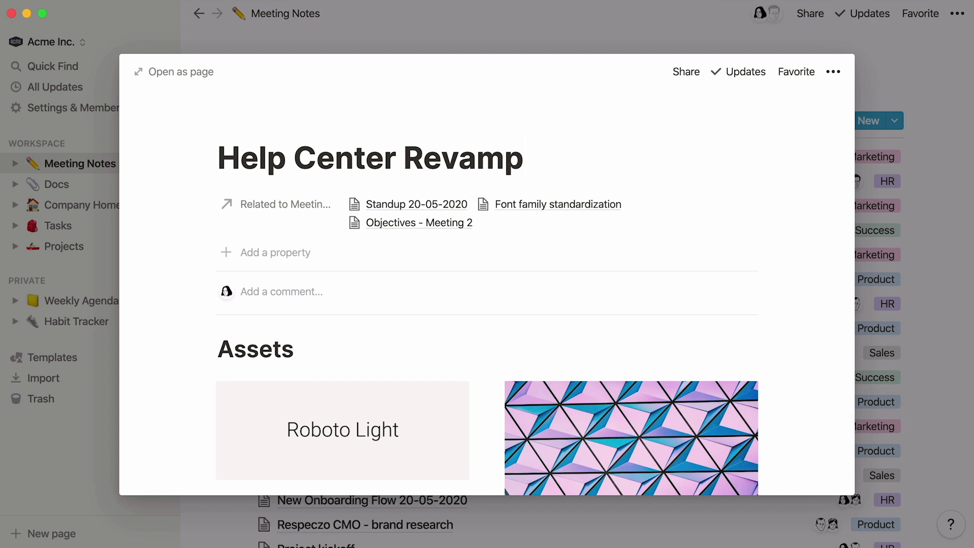
Step: Close the Help Center Revamp preview, hide the sidebar, and navigate back one page
left_click(537, 28)
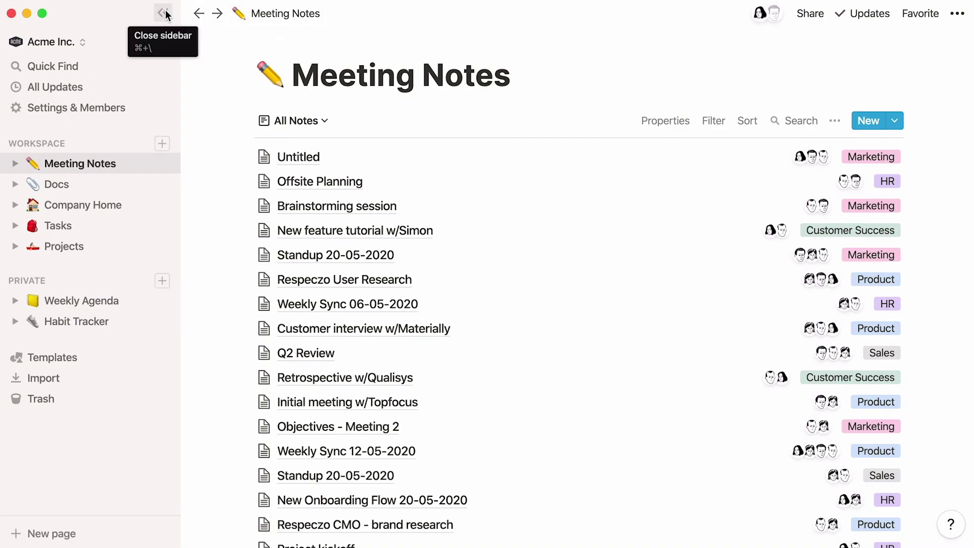
left_click(163, 13)
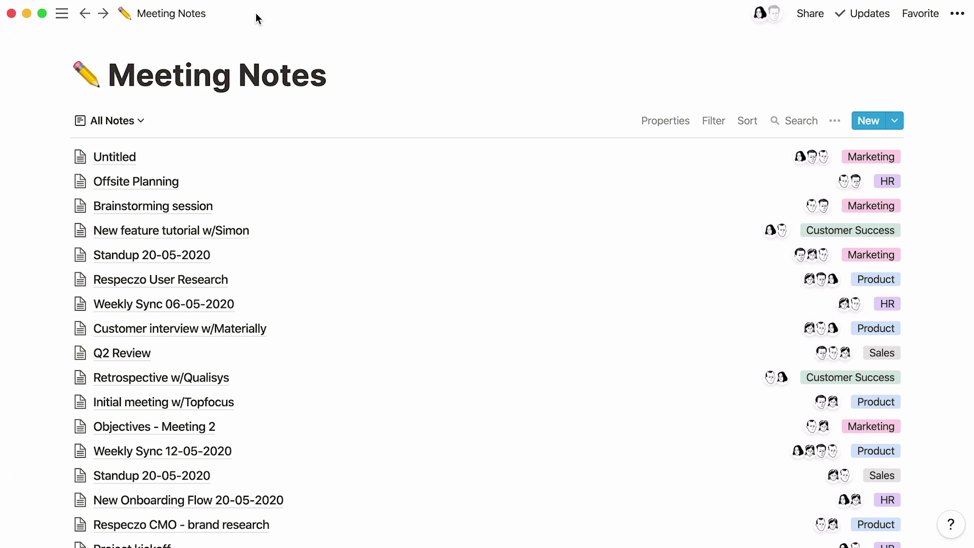
left_click(85, 13)
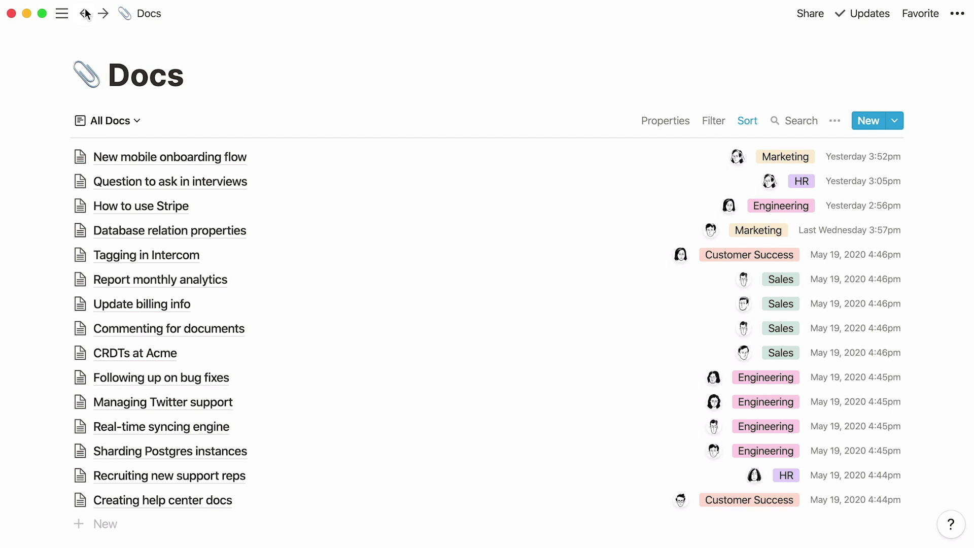